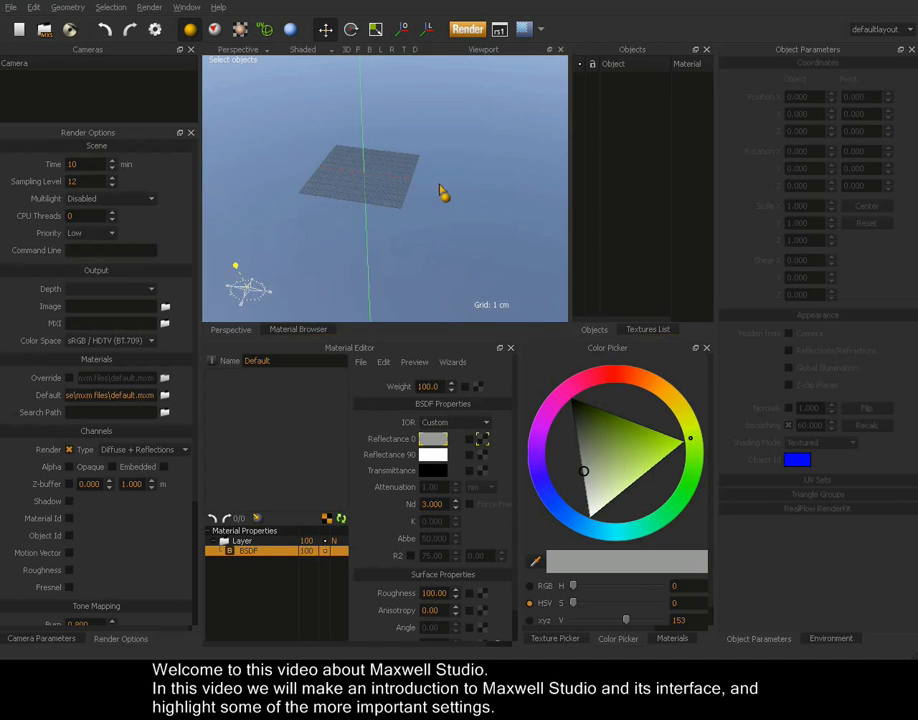
click(186, 8)
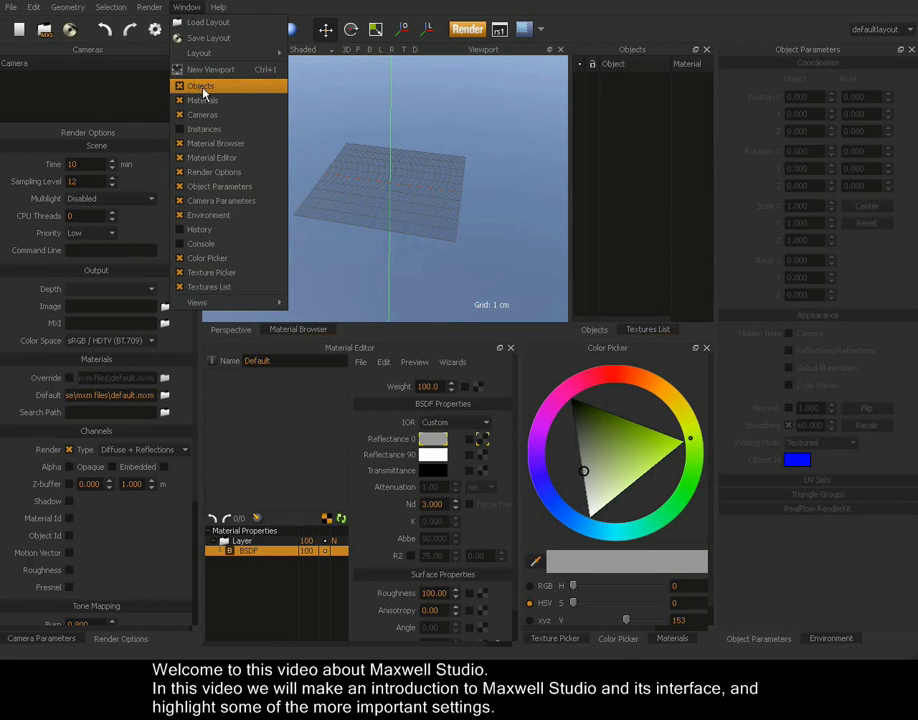
click(822, 53)
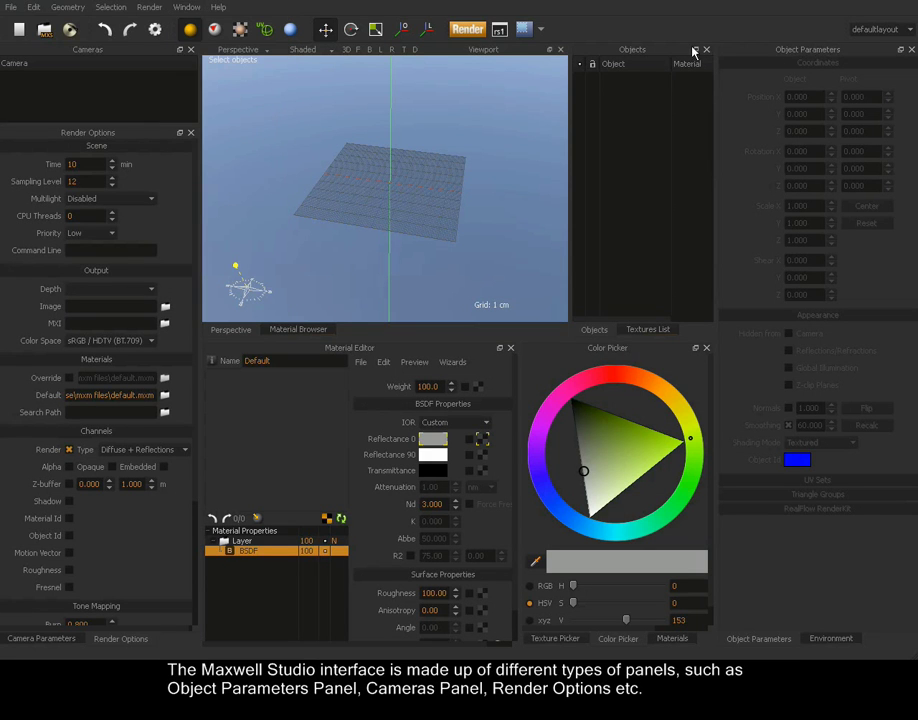
- Add a cube primitive from the object library to the scene and select it in the perspective viewport
click(10, 7)
mouse_move(33, 115)
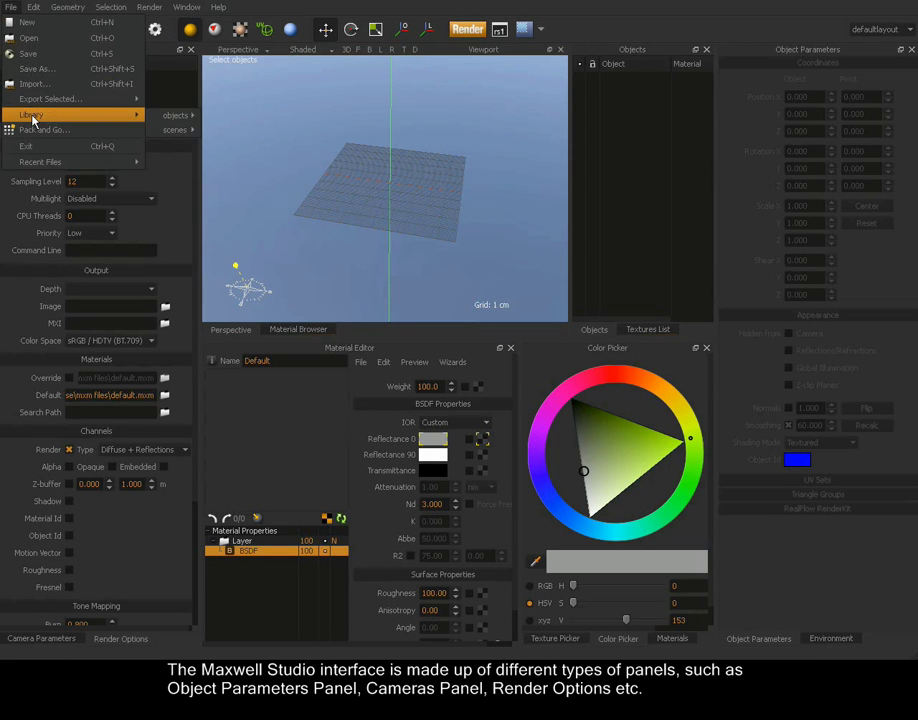
mouse_move(176, 116)
mouse_move(240, 135)
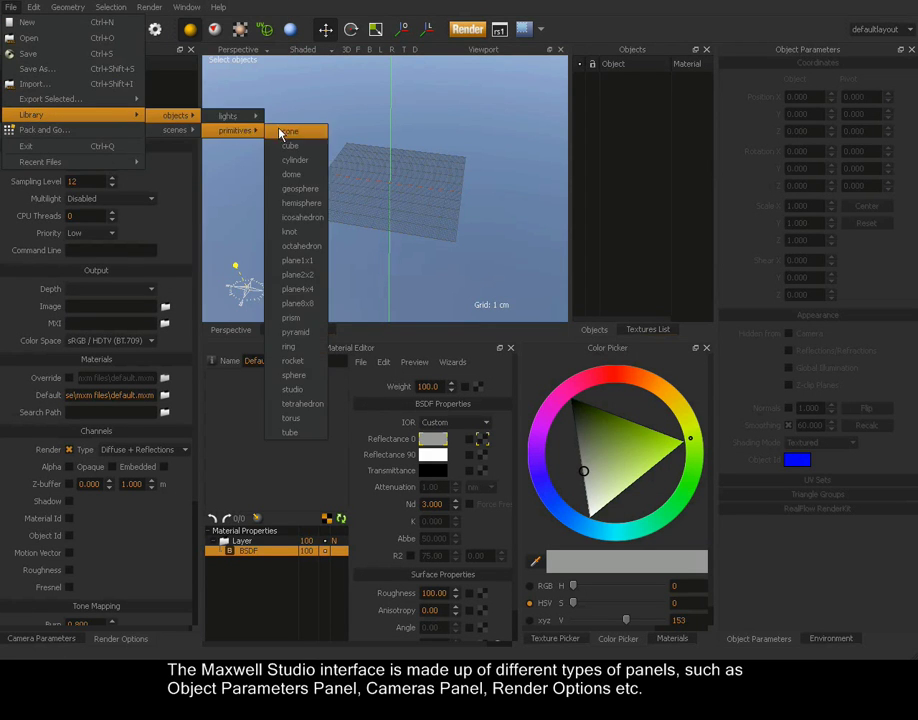
click(285, 151)
click(432, 349)
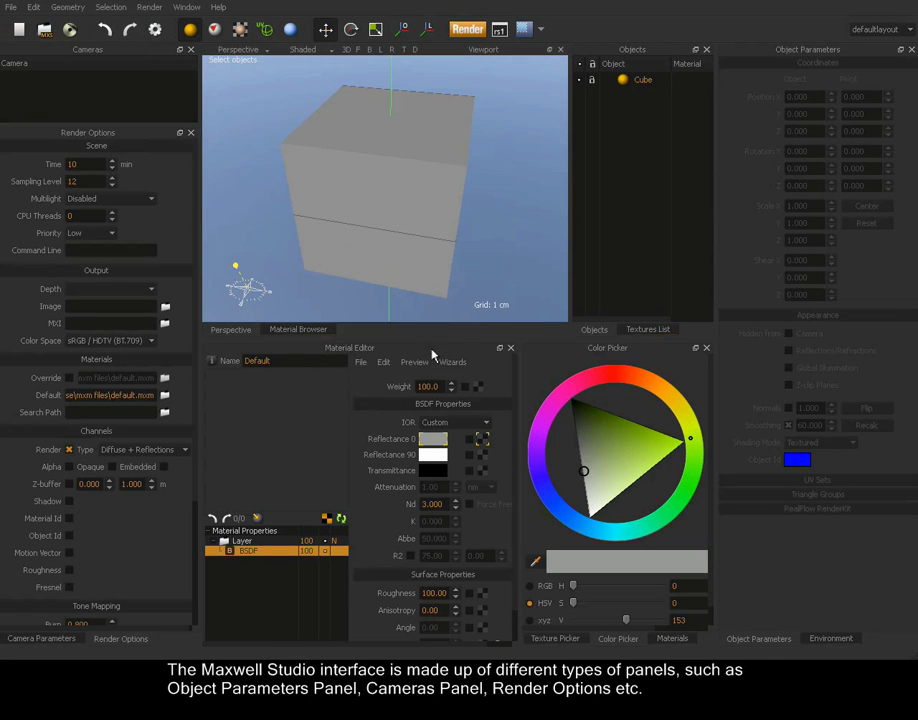
scroll(420, 236, up, 3)
scroll(430, 235, down, 3)
click(432, 211)
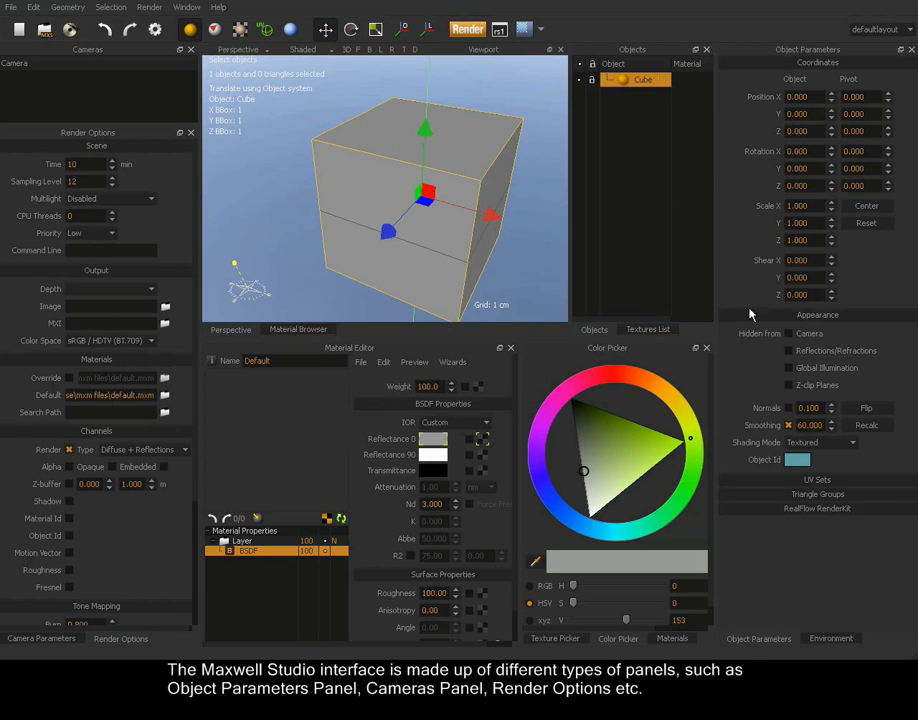
- Resize the interface panels by widening the viewport slightly and enlarging the Color Picker at the Material Editor's expense
mouse_move(718, 273)
mouse_down()
mouse_move(677, 287)
mouse_move(731, 282)
mouse_move(715, 285)
mouse_up()
drag(582, 261, 586, 260)
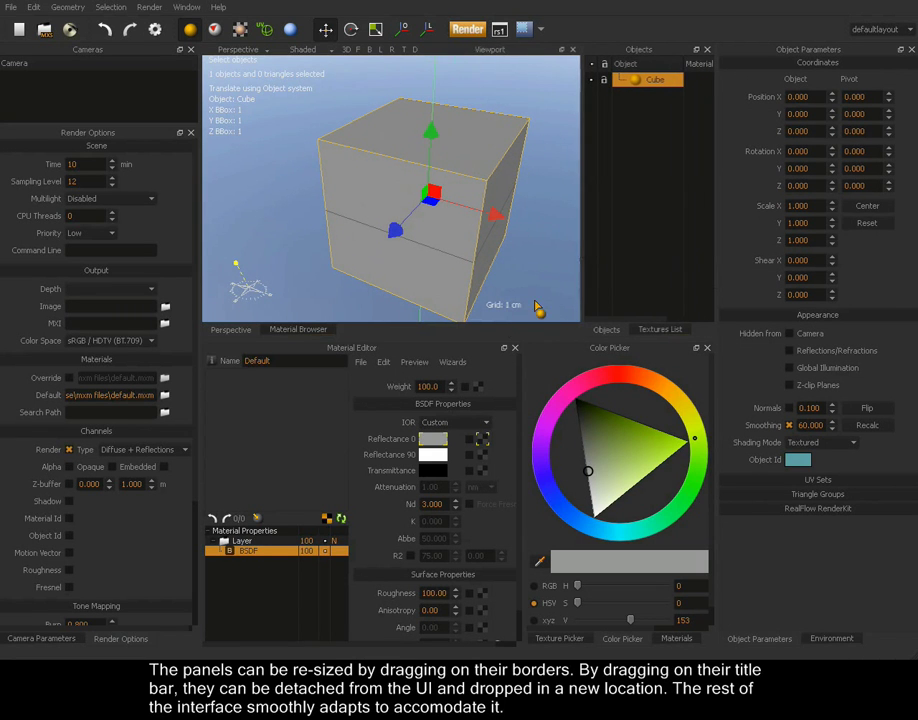
drag(491, 347, 252, 432)
drag(520, 385, 479, 385)
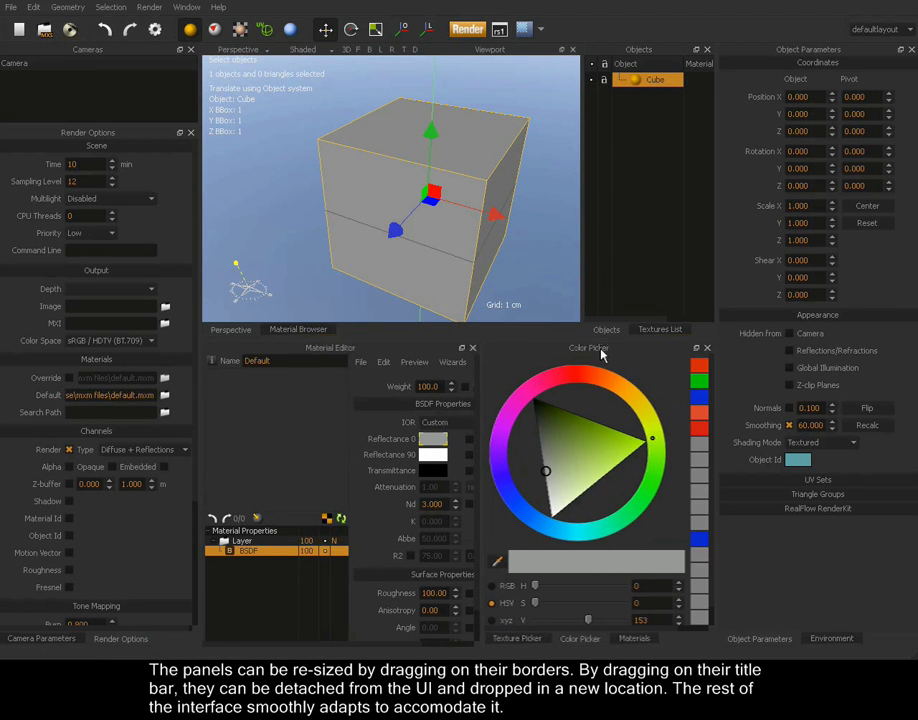
- Dock the Color Picker between the viewport and the Objects panel, and return it as a tab beside Texture Picker and Materials
drag(601, 353, 516, 97)
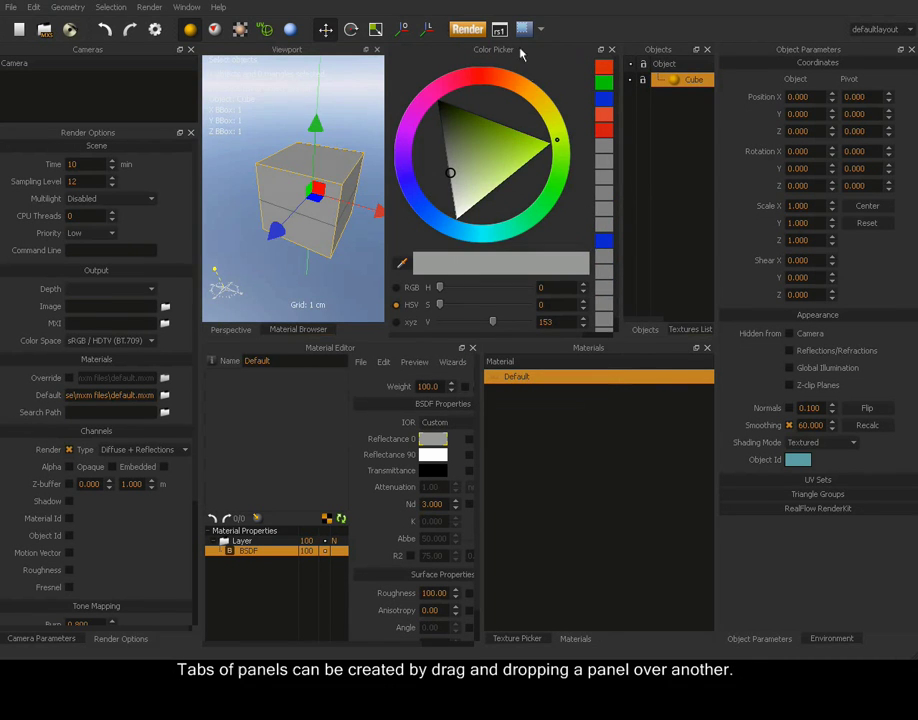
drag(520, 53, 598, 429)
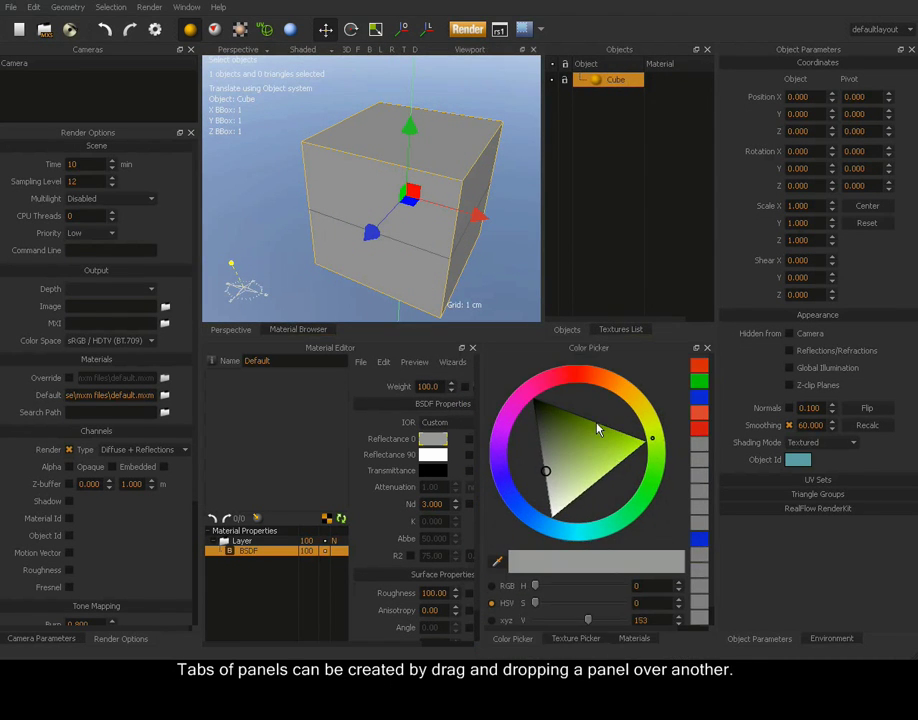
click(583, 643)
click(513, 639)
- Mix a green of RGB 125, 206, 76 for the material's Reflectance 0 and store it in an empty colour swatch
drag(479, 455, 443, 455)
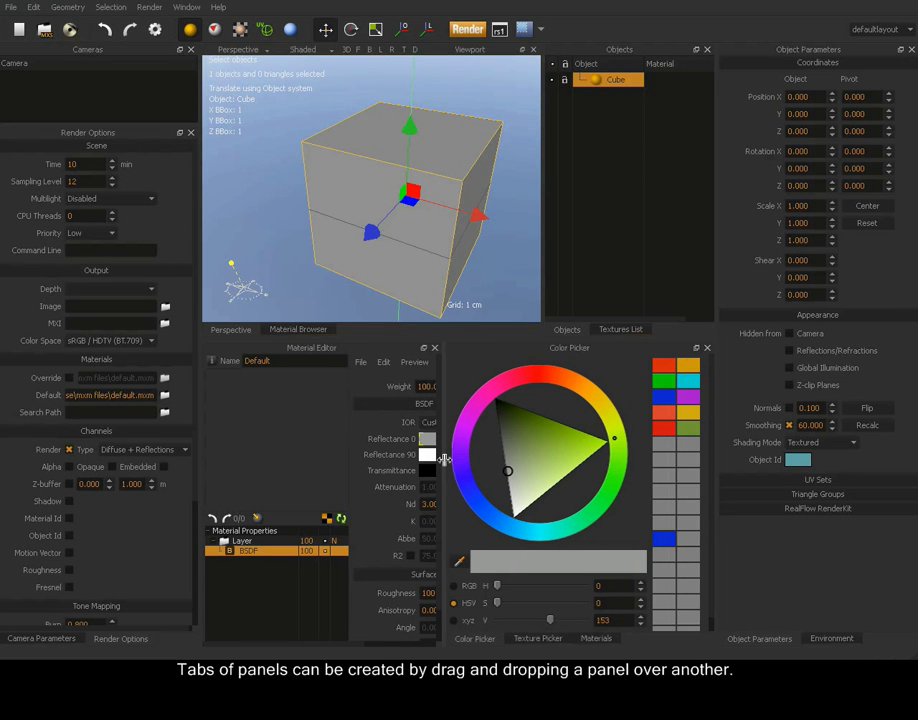
click(550, 448)
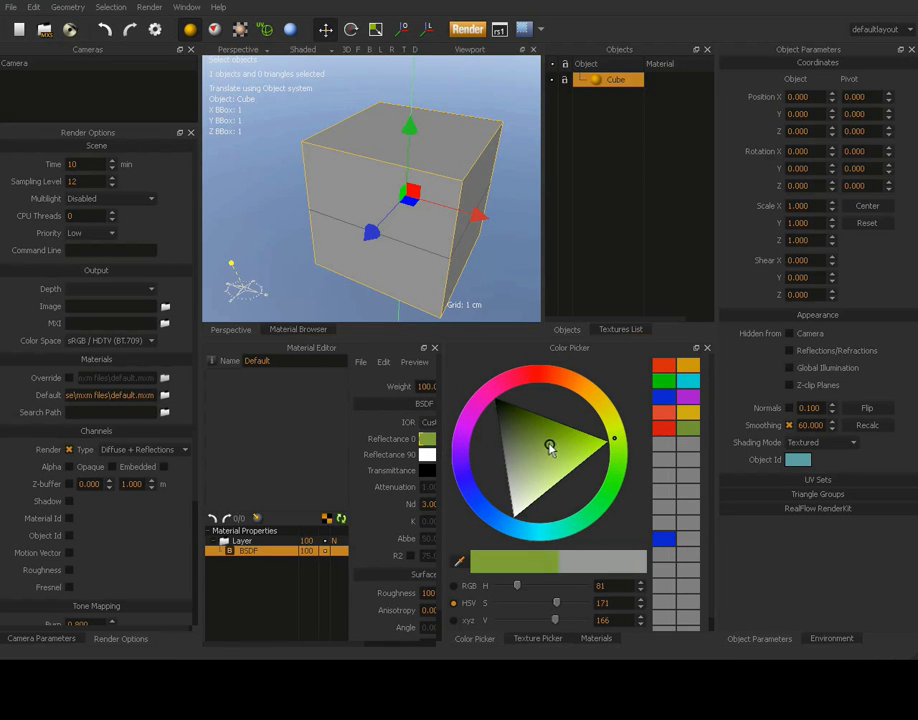
click(454, 587)
mouse_move(549, 446)
mouse_down()
mouse_move(531, 476)
mouse_move(549, 445)
mouse_move(535, 448)
mouse_up()
mouse_move(549, 612)
mouse_down()
mouse_move(568, 610)
mouse_move(540, 612)
mouse_move(570, 611)
mouse_up()
drag(512, 569, 665, 447)
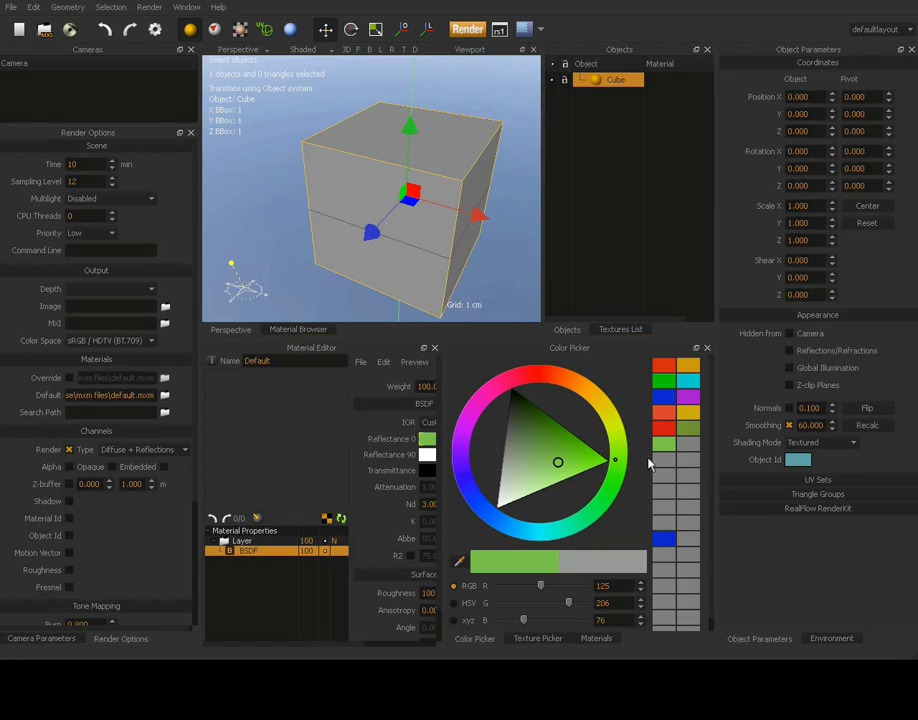
- Try a saved red swatch for Reflectance 0, switch to the saved blue of RGB 20, 36, 213, and widen the Material Editor
click(663, 431)
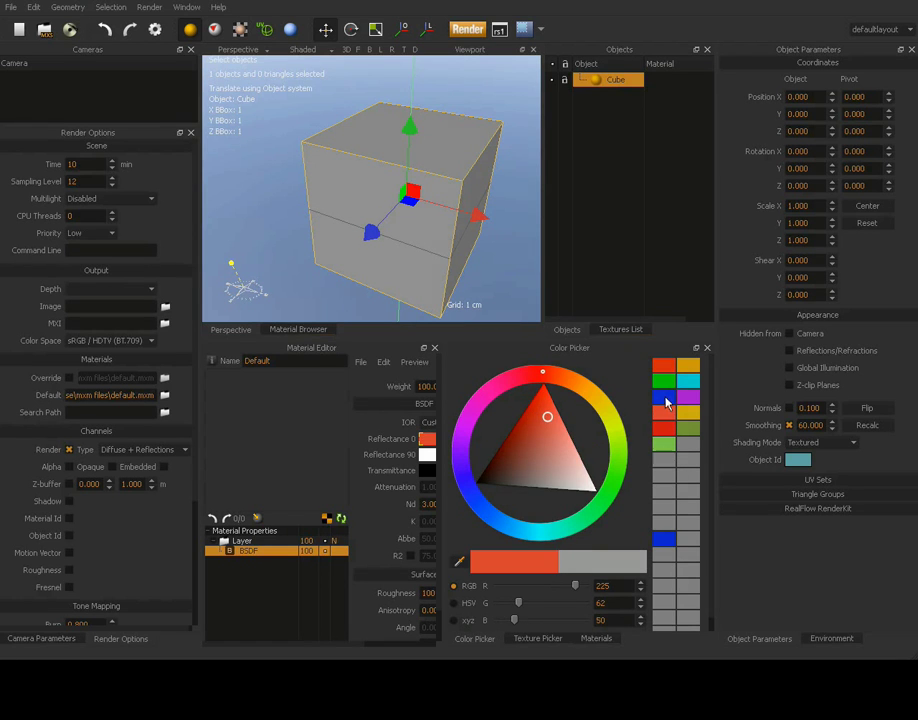
click(665, 399)
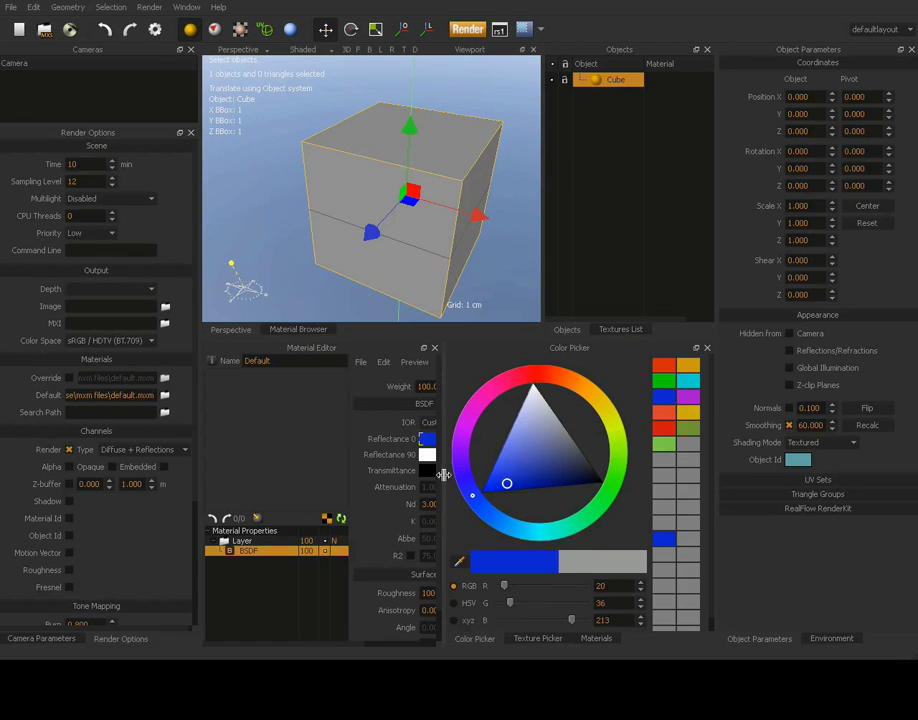
drag(441, 474, 536, 478)
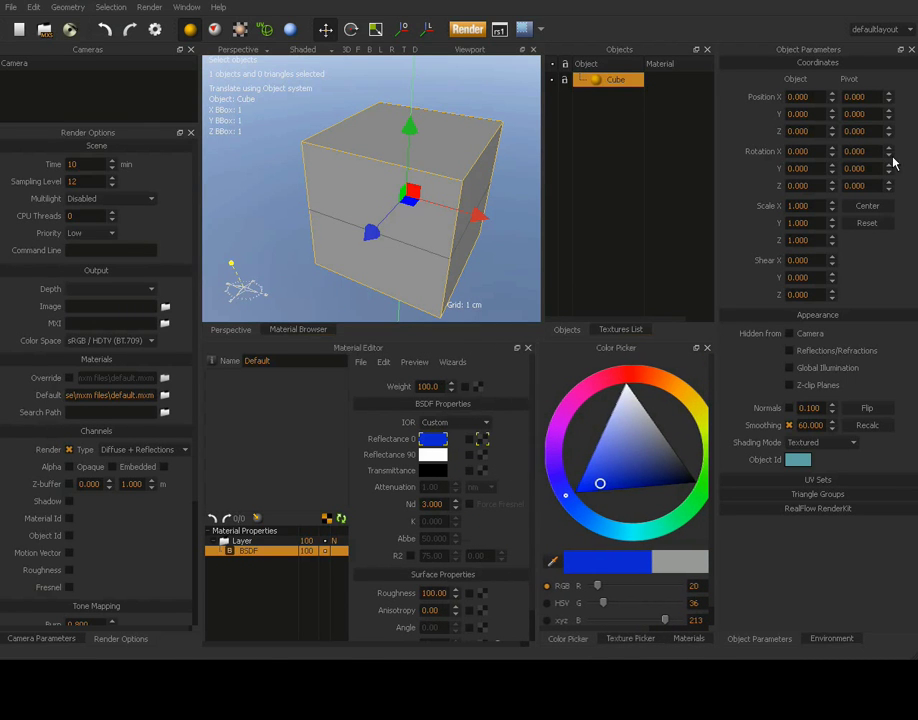
- Raise the cube's X position to 3.000 in whole-unit increments
click(831, 95)
click(832, 95)
click(832, 95)
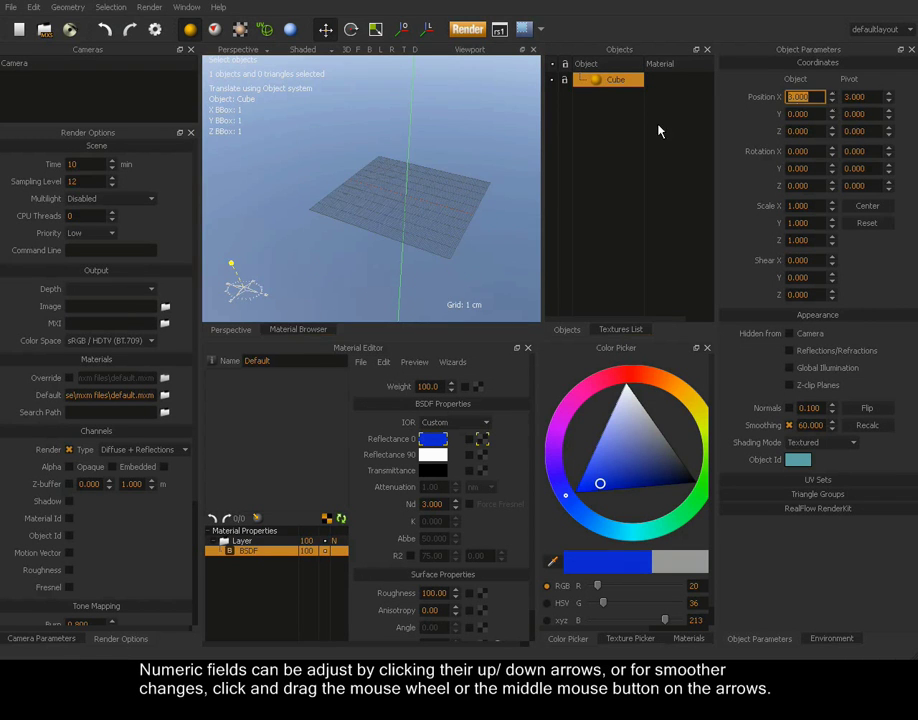
- Set the cube's X position to 0.013 and the scene's render time to 16 min
scroll(410, 165, down, 1)
alt+right_drag(410, 168, 340, 207)
alt+middle_drag(408, 192, 353, 172)
mouse_move(833, 104)
middle_down()
mouse_move(827, 110)
mouse_move(826, 6)
mouse_move(822, 82)
mouse_move(830, 86)
middle_up()
middle_drag(112, 173, 116, 131)
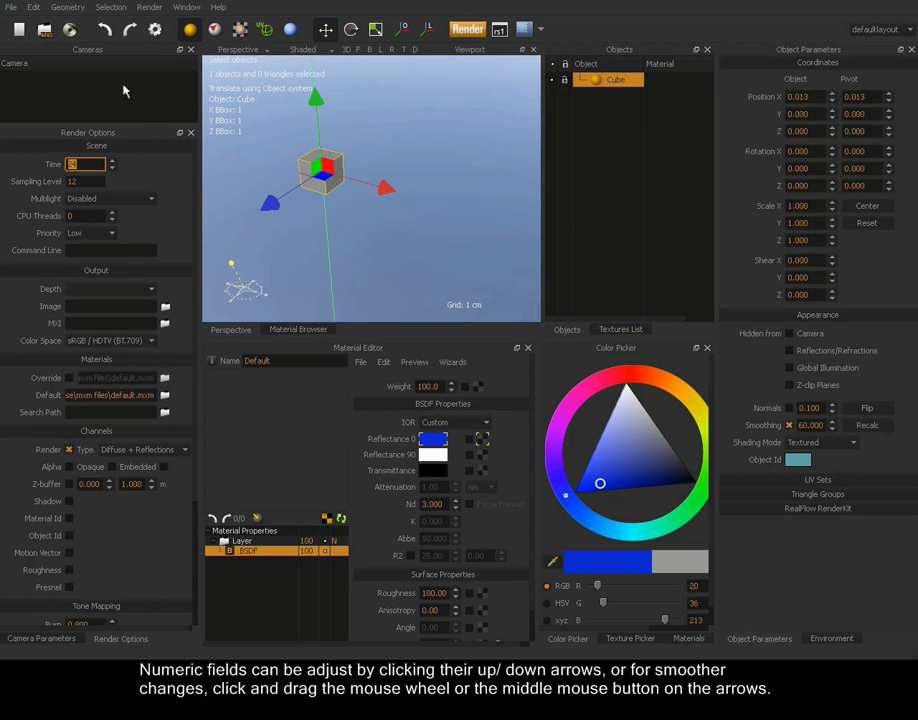
- Create a new camera and display its parameters
right_click(63, 88)
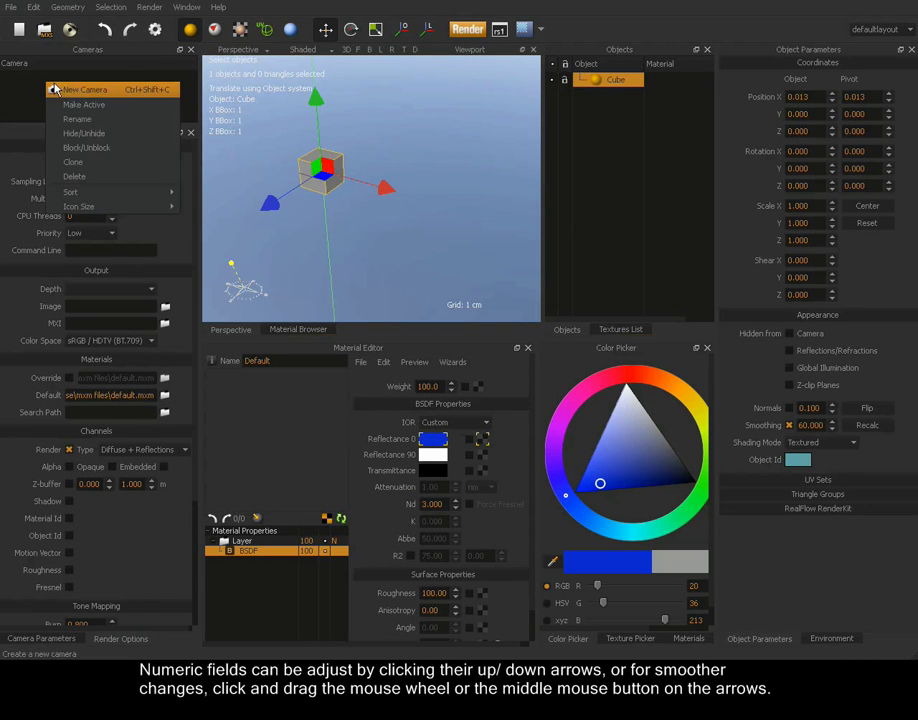
click(73, 91)
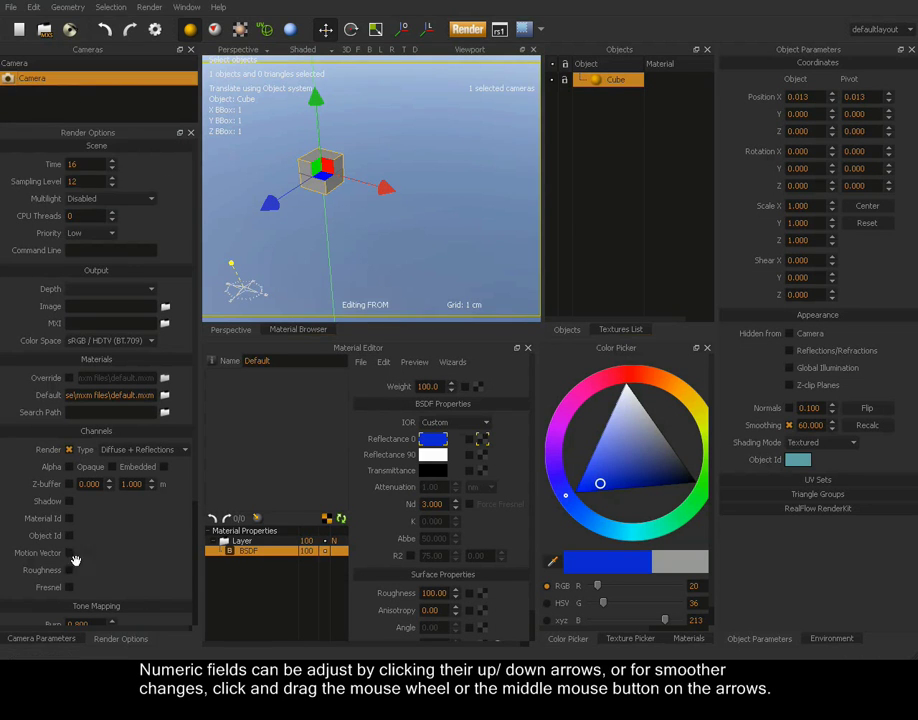
click(41, 638)
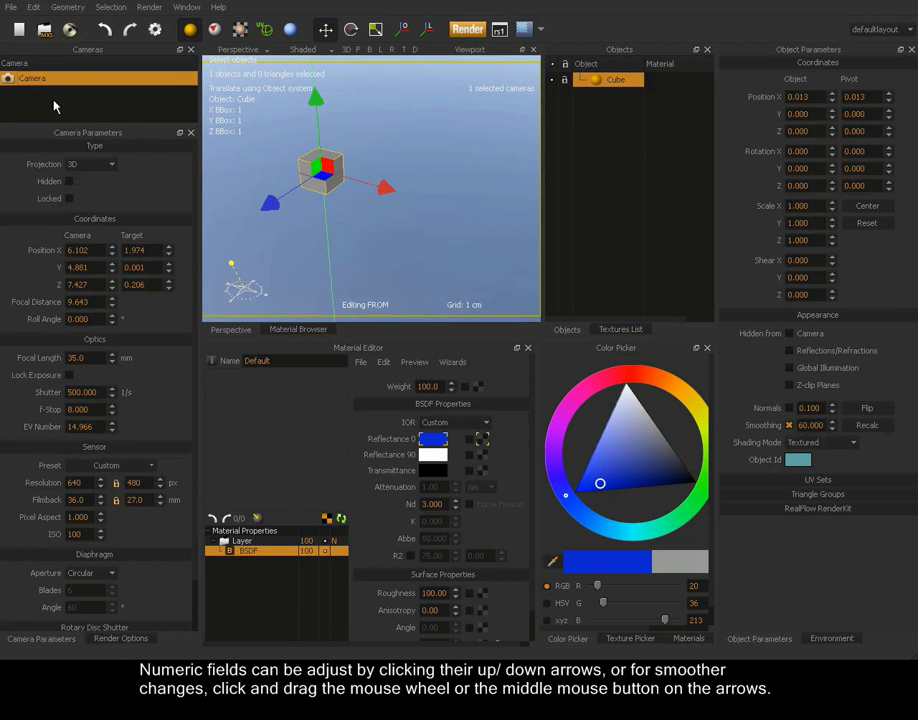
- Look through the new camera in the viewport and reframe the cube, with a camera focal distance of 12.548
middle_drag(117, 305, 108, 272)
drag(30, 80, 252, 84)
alt+drag(357, 229, 438, 208)
alt+right_drag(438, 208, 408, 220)
- Add a second viewport, dock it between the camera view and the Objects panel, widen it, and frame the camera in it
click(190, 8)
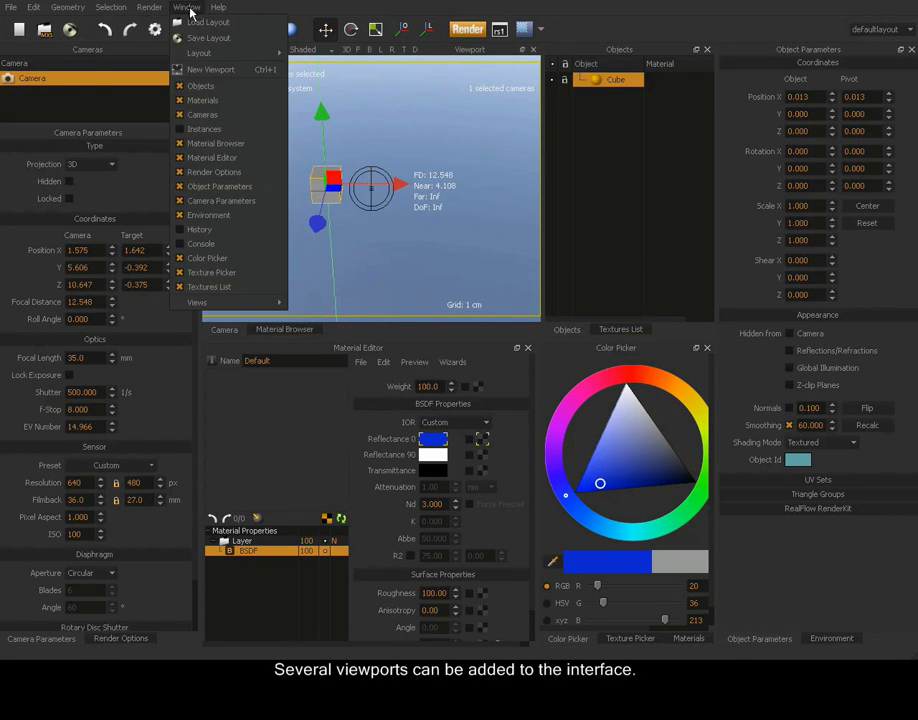
click(210, 70)
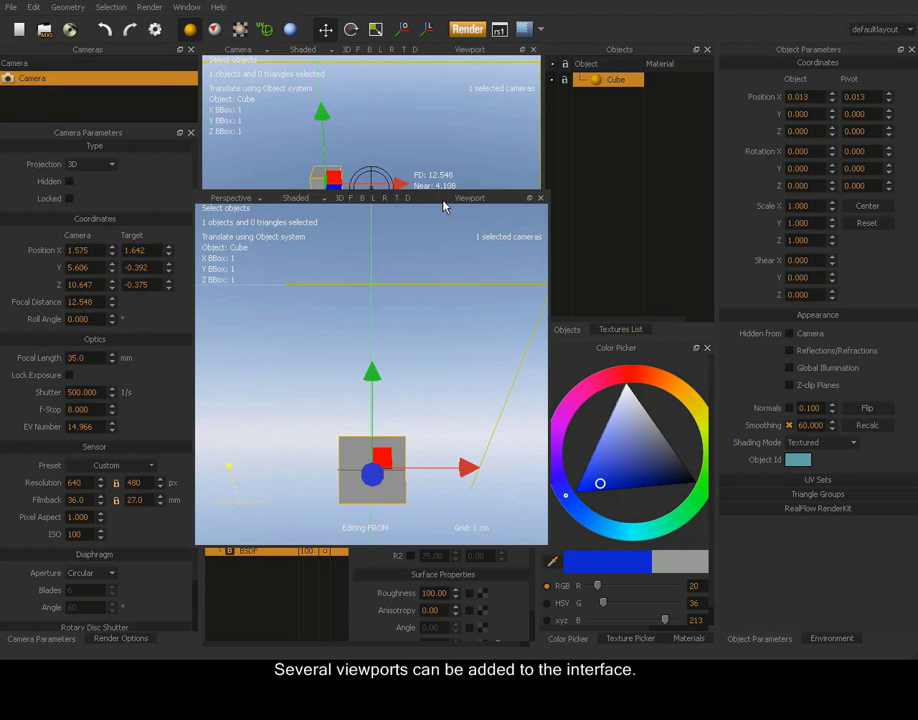
drag(428, 206, 395, 186)
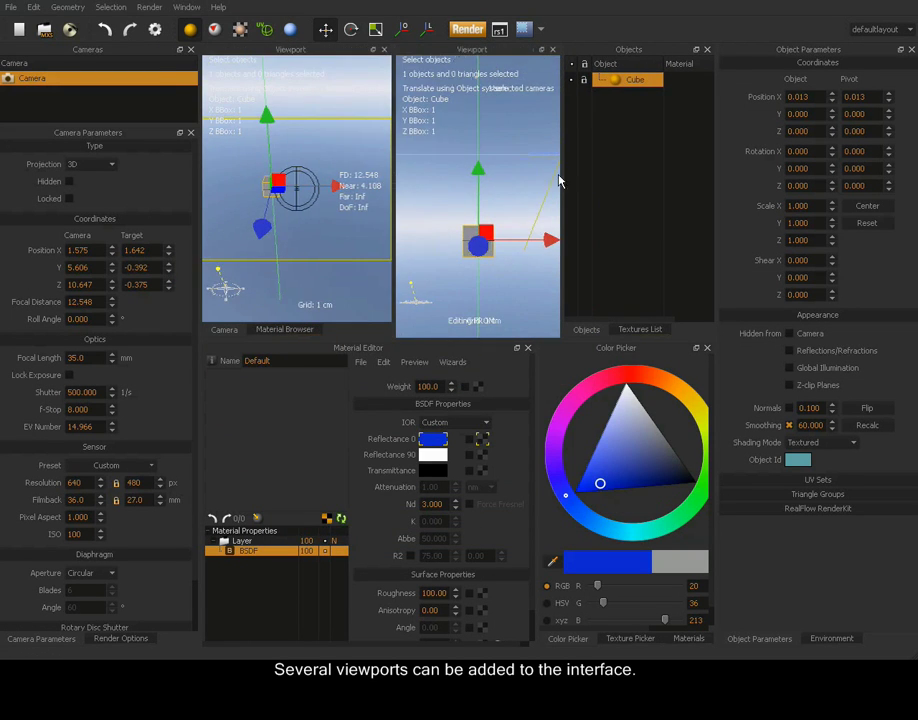
drag(562, 168, 597, 170)
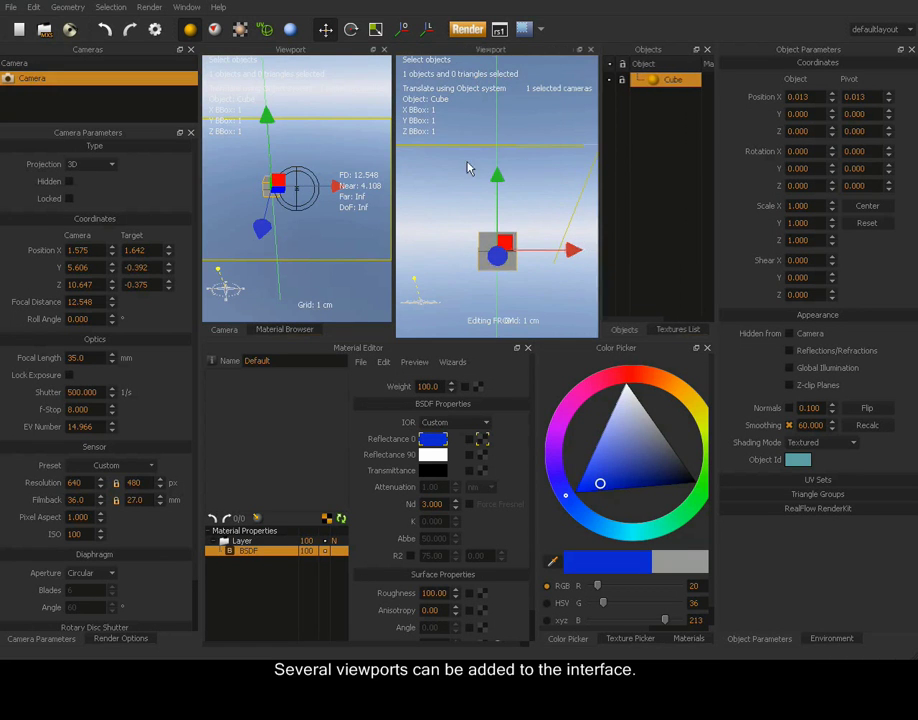
alt+drag(452, 192, 478, 195)
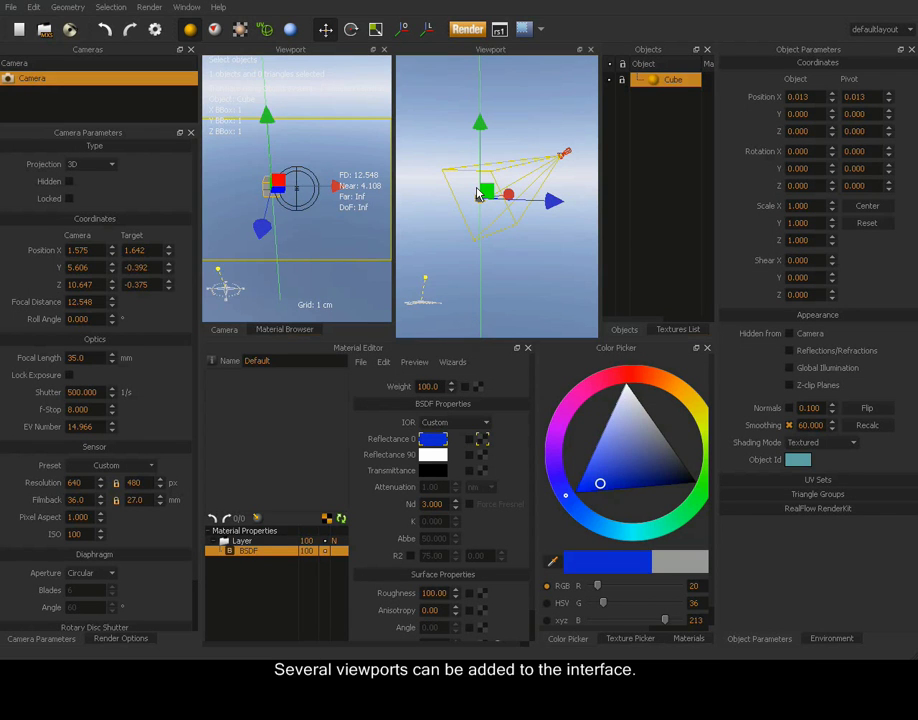
- Reposition the camera to X 1.436, Y 6.337, Z 10.265, close the second viewport, and widen the camera viewport
alt+drag(293, 203, 336, 150)
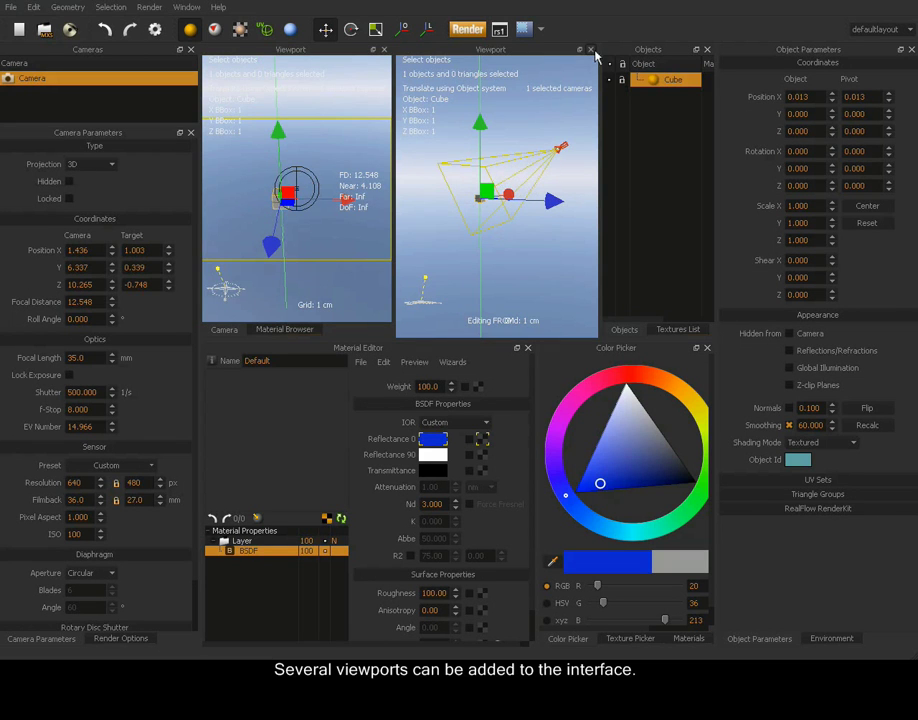
click(592, 49)
drag(530, 163, 567, 161)
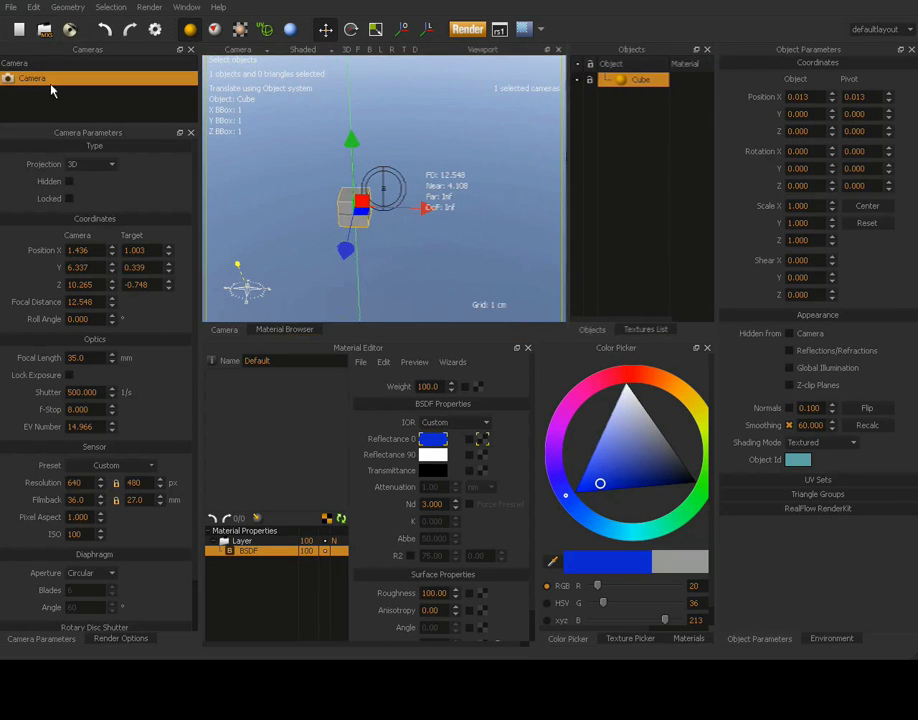
- Collapse the Simulens, Tone Mapping, Channels and Materials sections of the Render Options
click(121, 645)
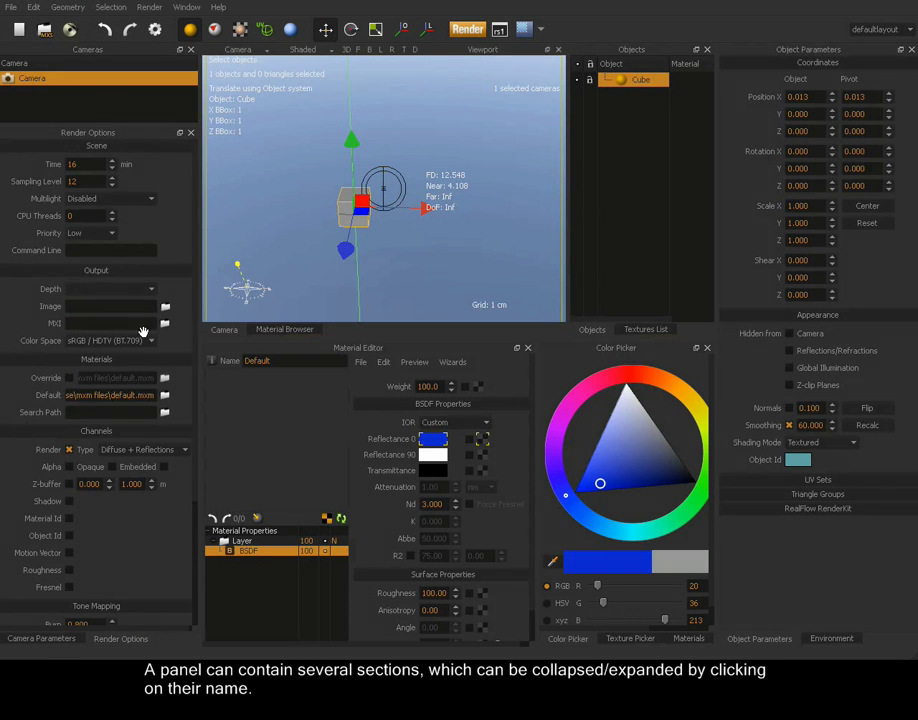
scroll(141, 505, down, 1)
scroll(141, 505, down, 3)
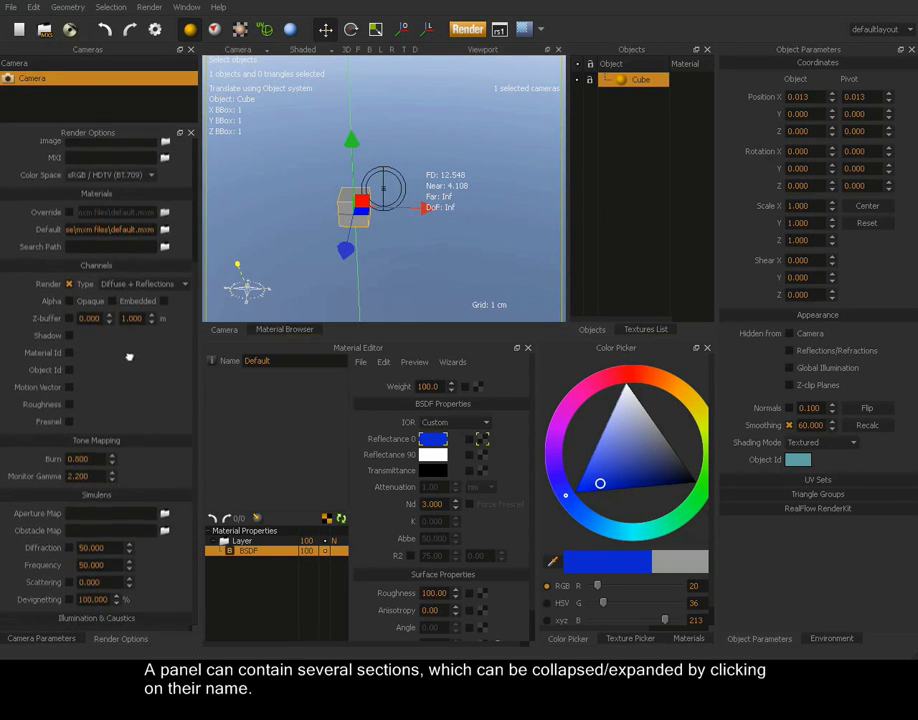
click(105, 495)
click(118, 548)
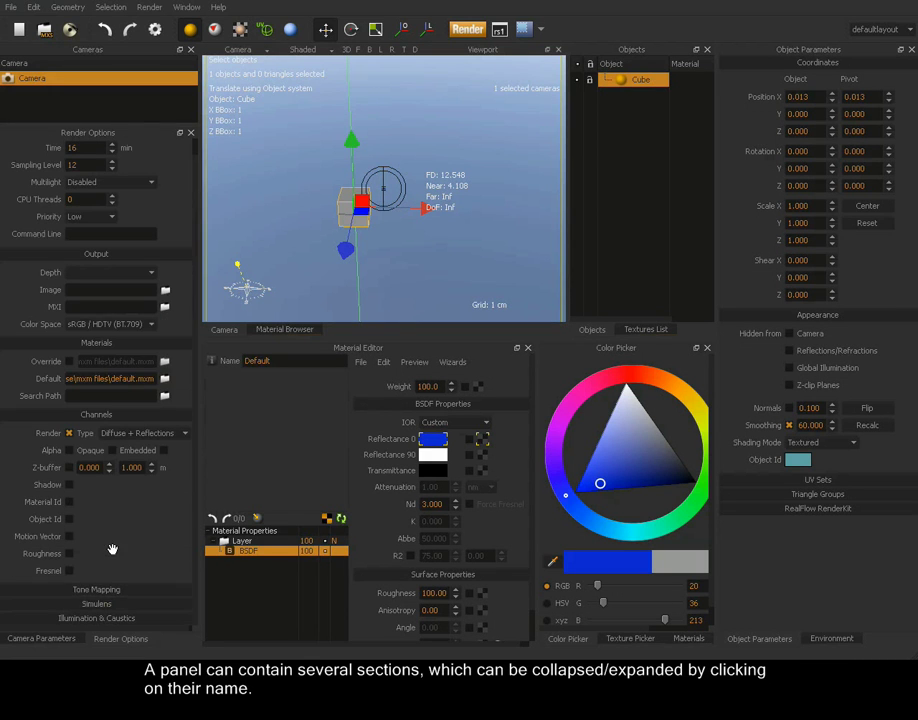
click(108, 414)
click(110, 362)
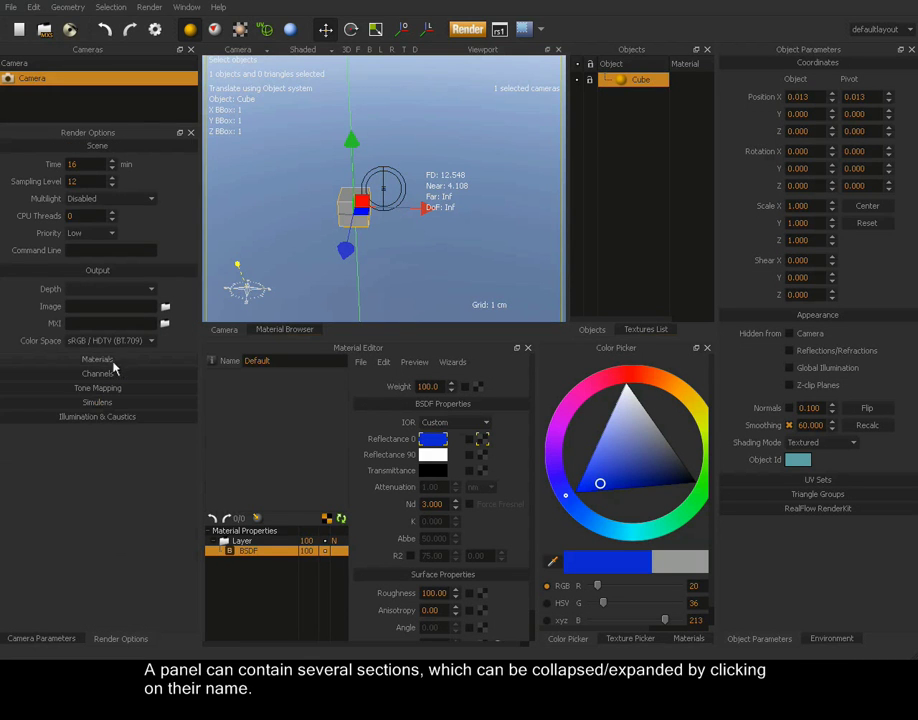
- Set the render output image to c:\myimage.jpg with a depth of RGB 8 bpp
click(87, 307)
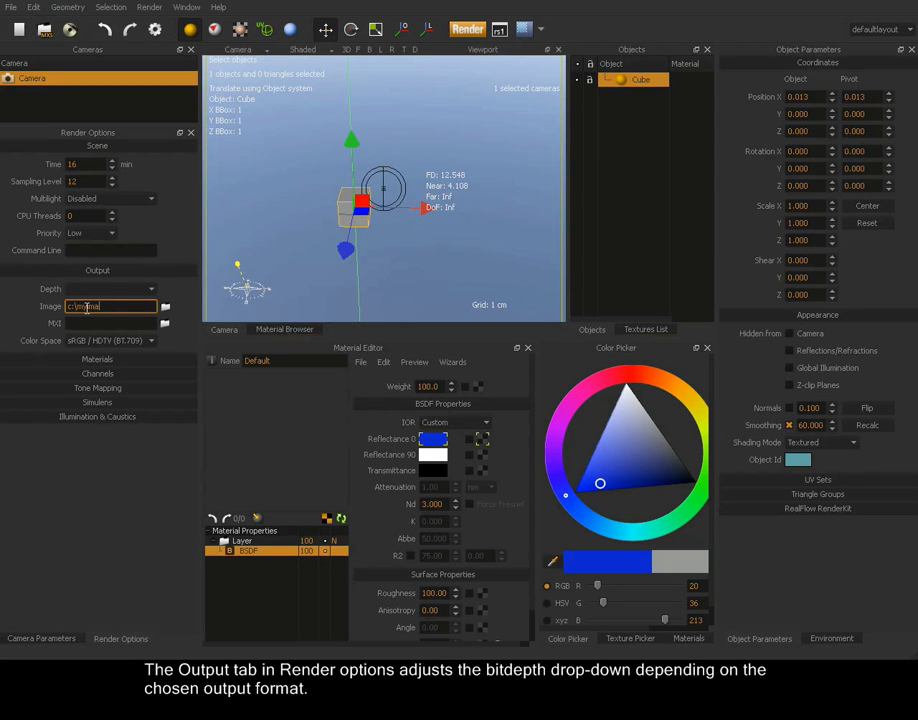
text(c:\myImage.jpg)
click(70, 291)
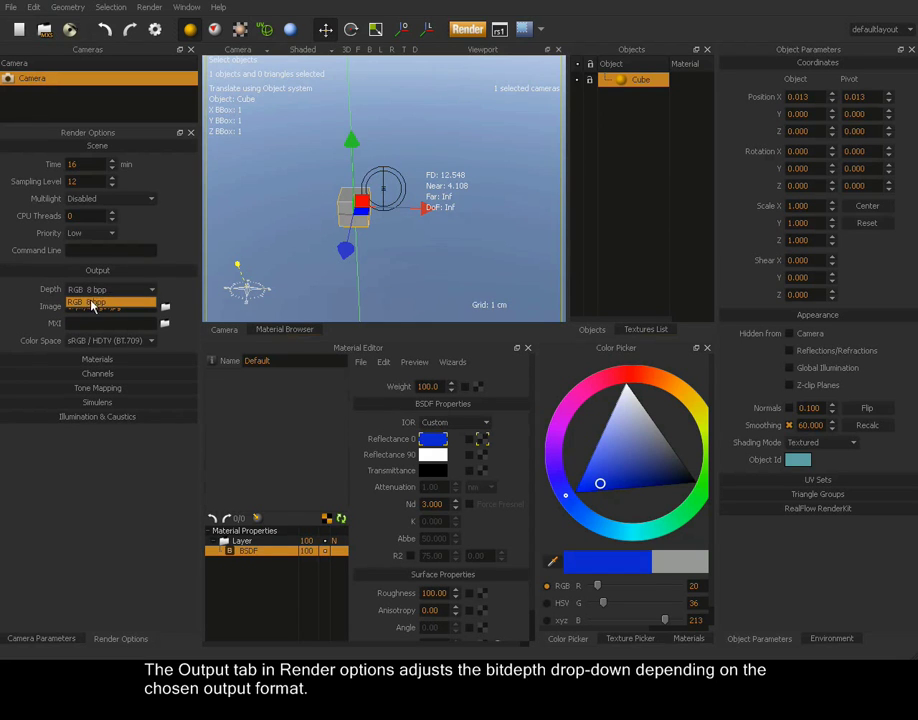
click(93, 303)
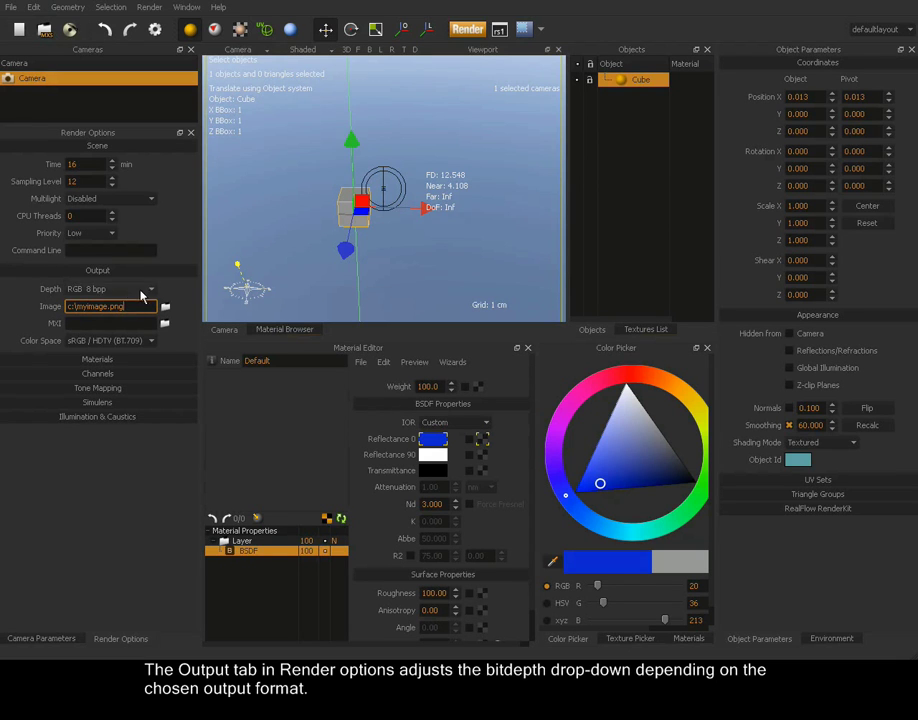
- Review the PNG bit depths keeping RGB 8 bpp, and set the output image to c:\myimage.tif with a depth of RGB 32 bpp
click(142, 291)
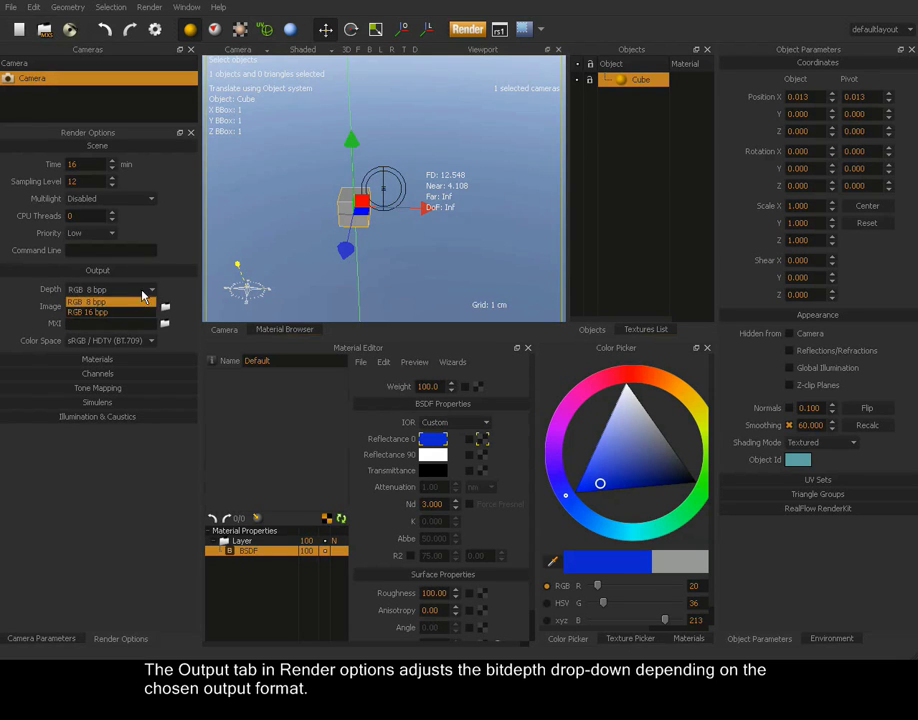
click(143, 298)
click(131, 306)
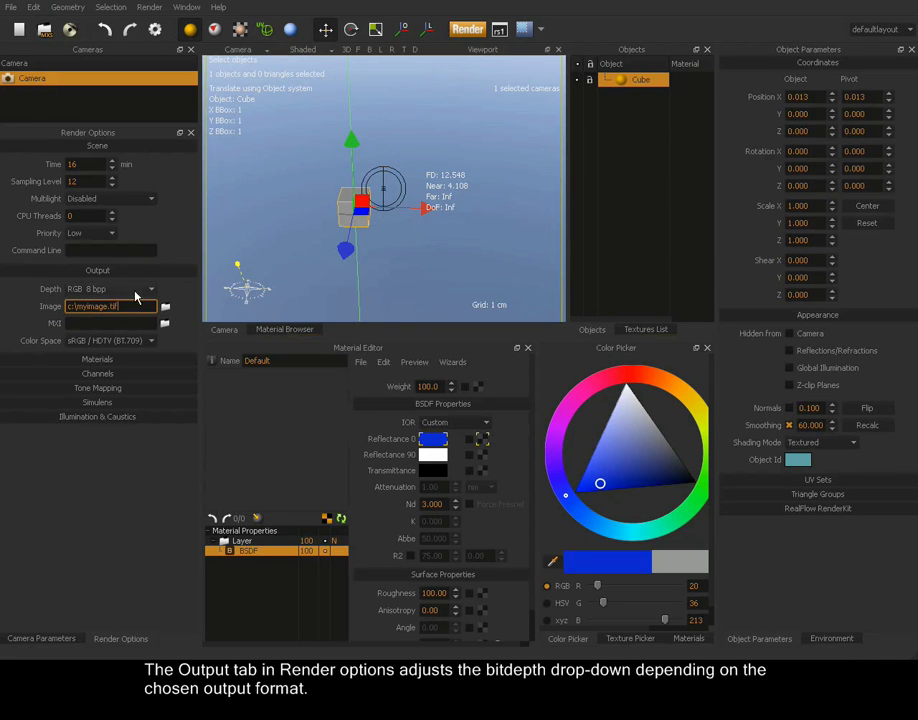
click(100, 289)
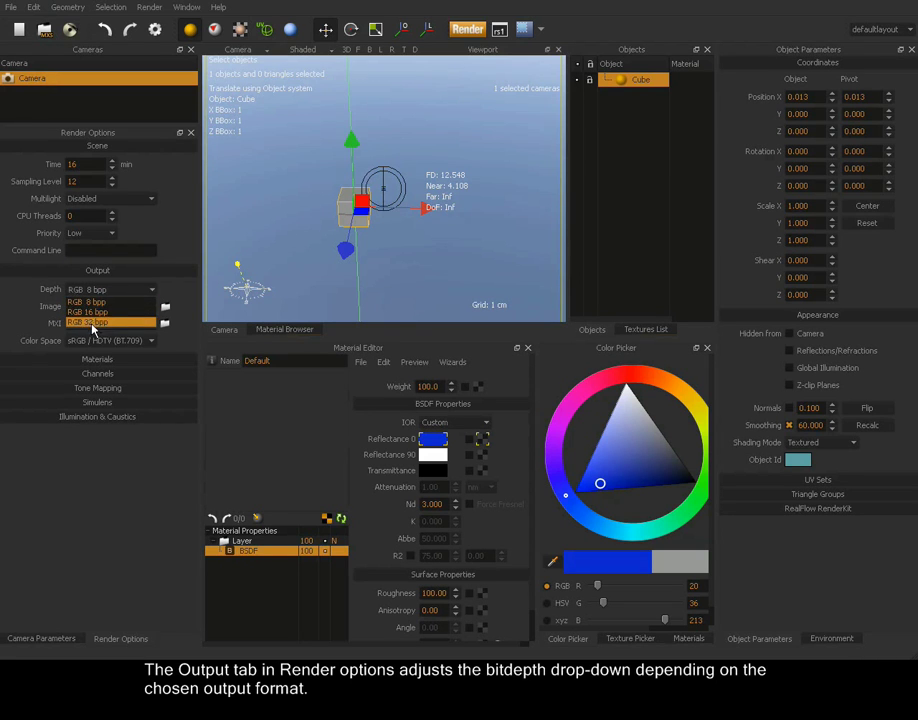
click(90, 322)
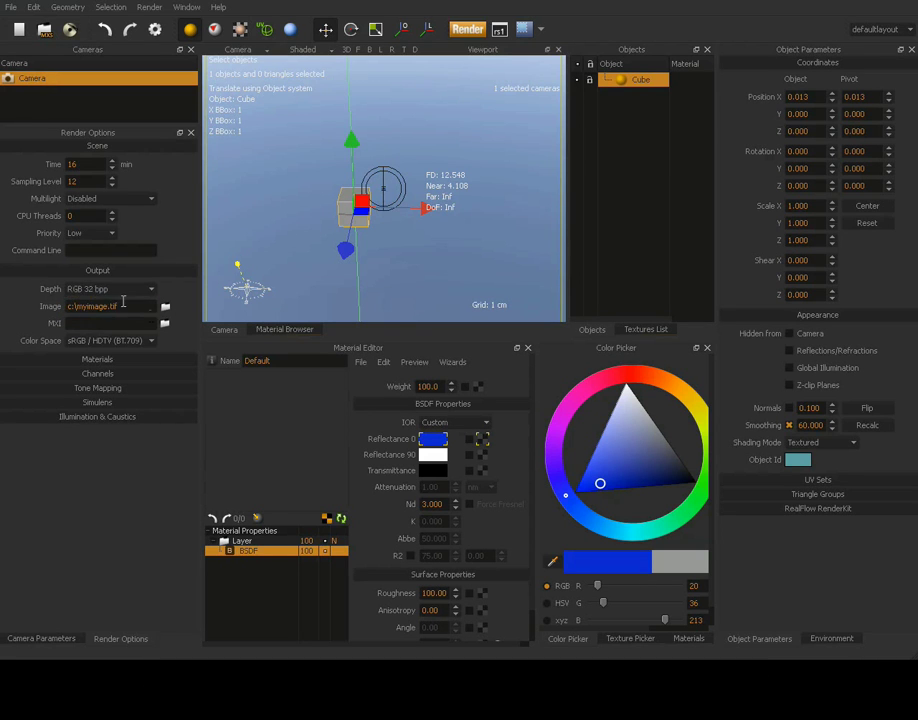
- Copy the output image path to the MXI output so it reads c:\myimage.mxi
drag(167, 311, 68, 325)
drag(124, 308, 38, 310)
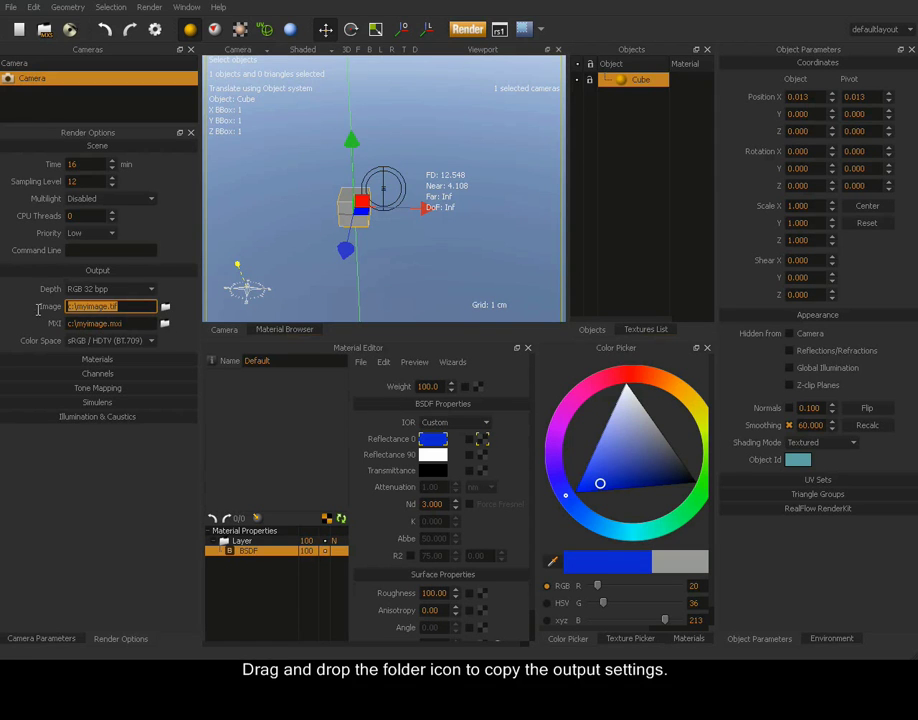
click(133, 323)
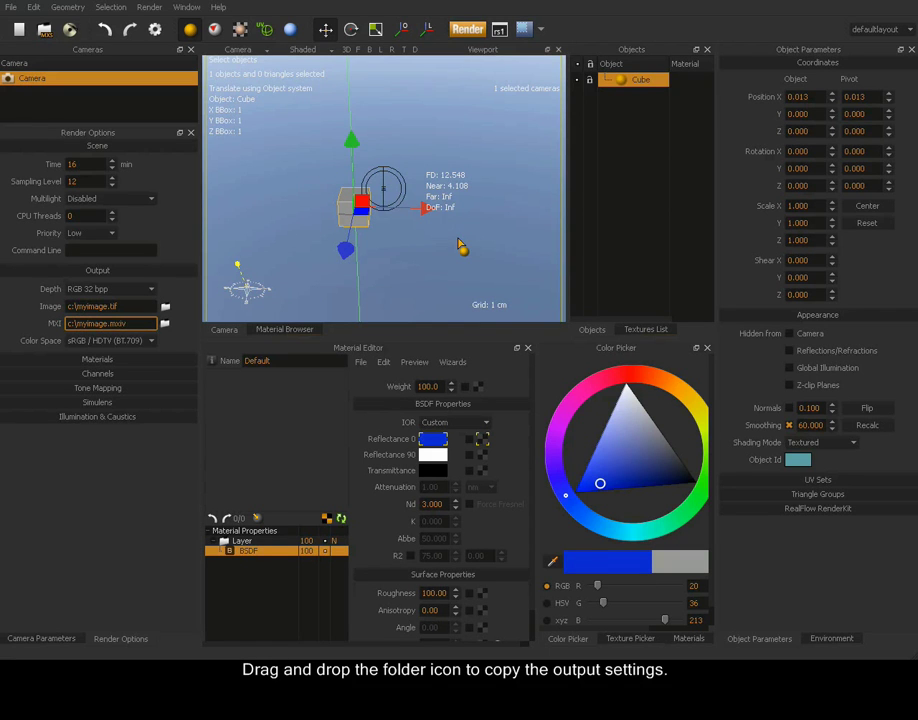
- Maximize the camera viewport, reframe the cube larger from a corner angle, and restore the viewport to its docked size
click(460, 247)
key(v)
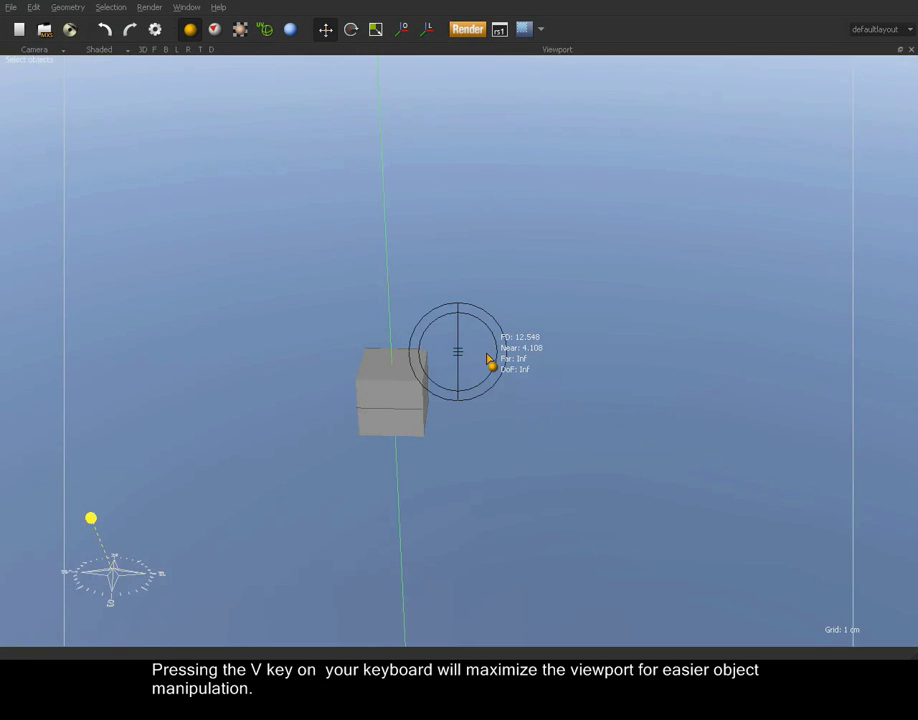
alt+drag(485, 366, 298, 387)
alt+right_drag(296, 382, 685, 247)
alt+right_drag(400, 310, 599, 243)
alt+right_drag(361, 312, 534, 242)
alt+drag(505, 252, 518, 318)
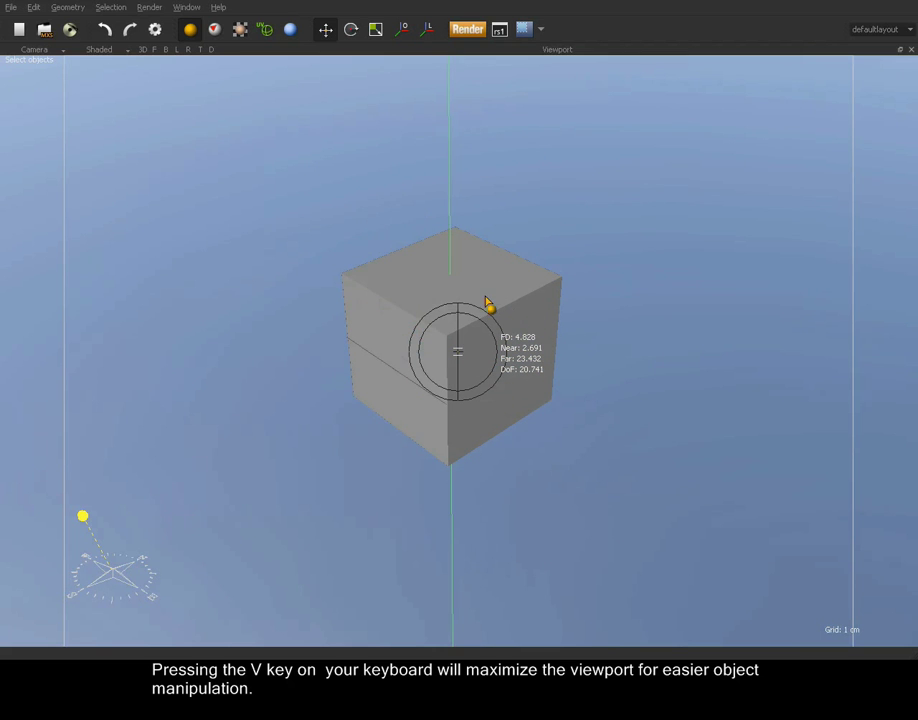
key(v)
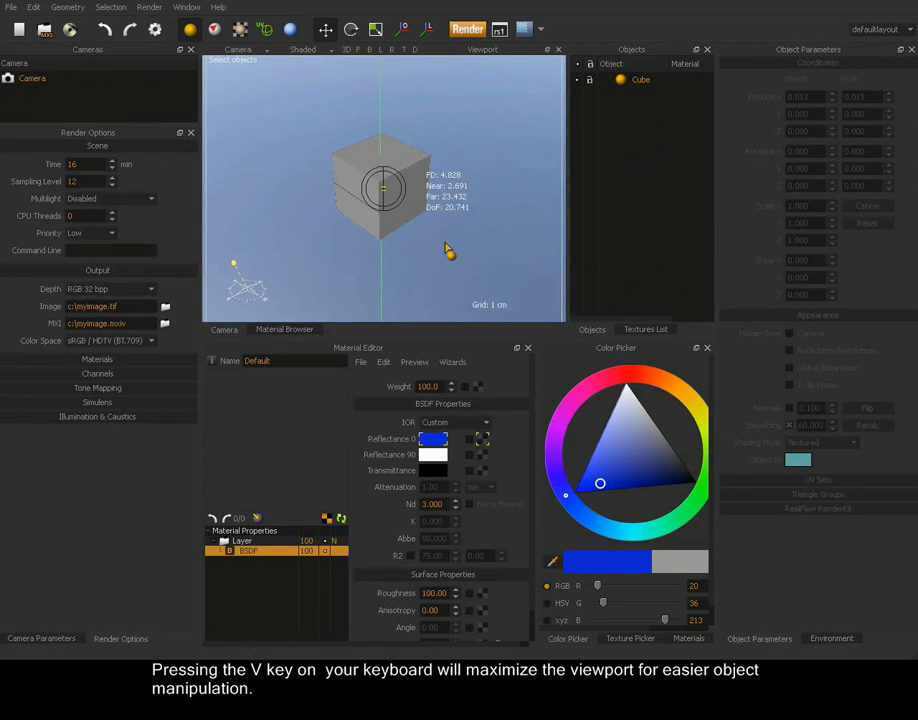
alt+drag(403, 244, 375, 244)
- Add the arroway boards-01 material from the material database to the scene and assign it to the Cube
click(689, 639)
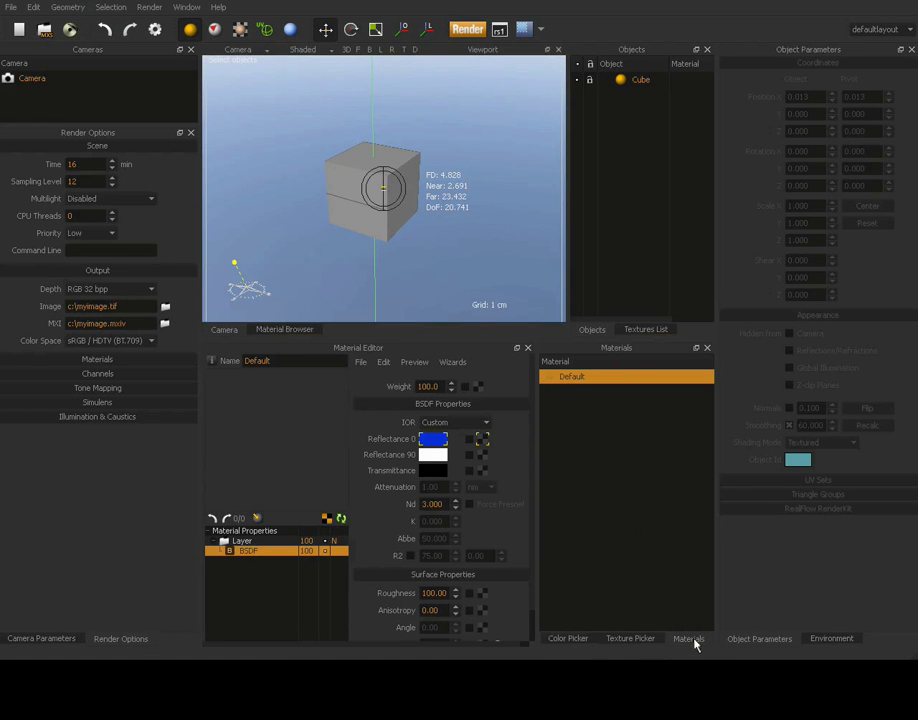
click(298, 334)
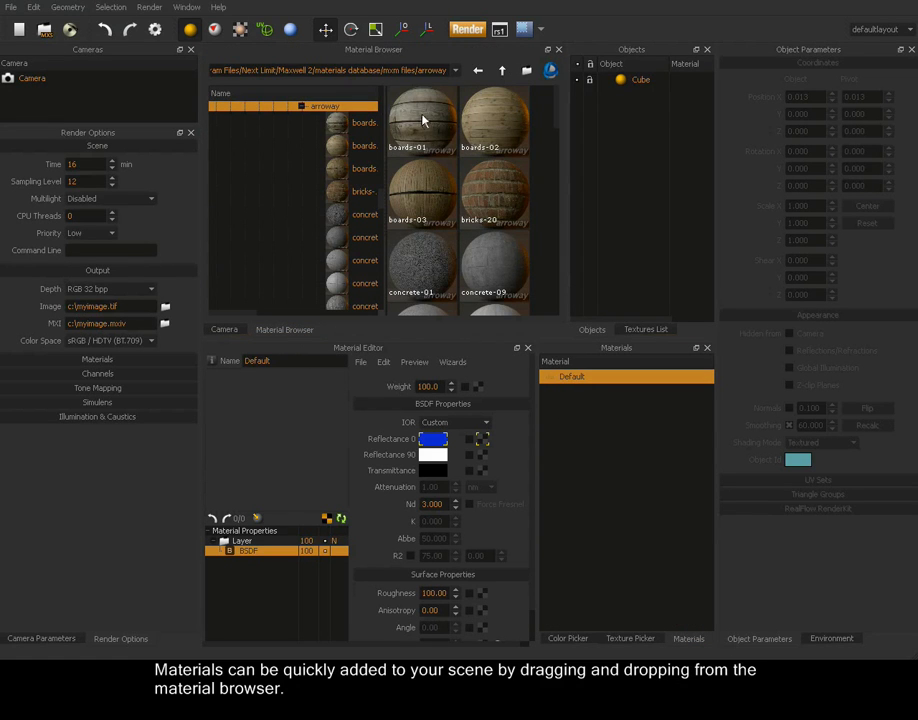
drag(417, 117, 478, 201)
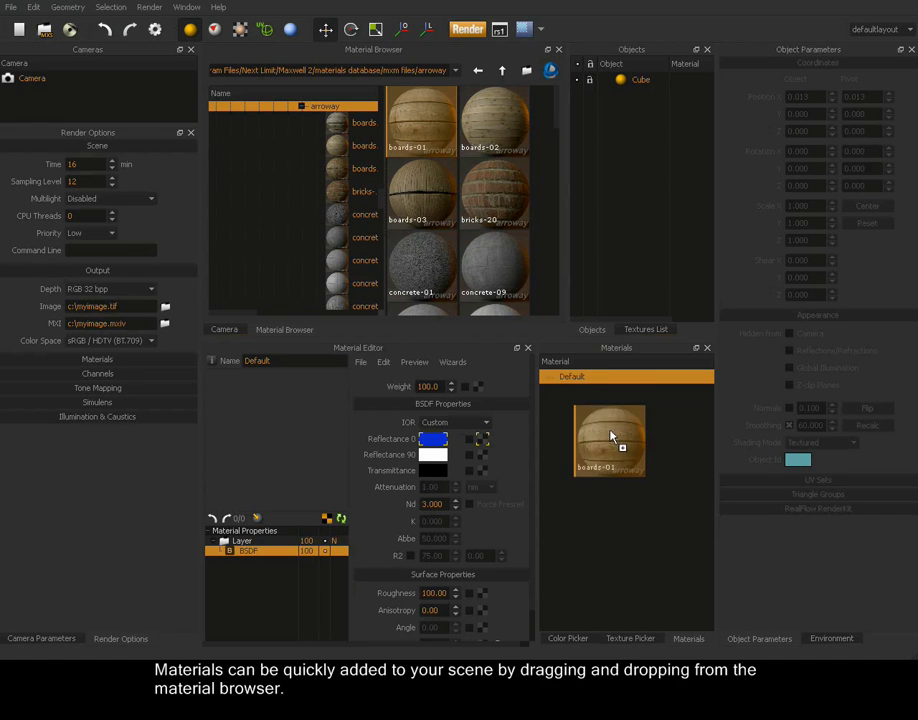
drag(612, 437, 629, 428)
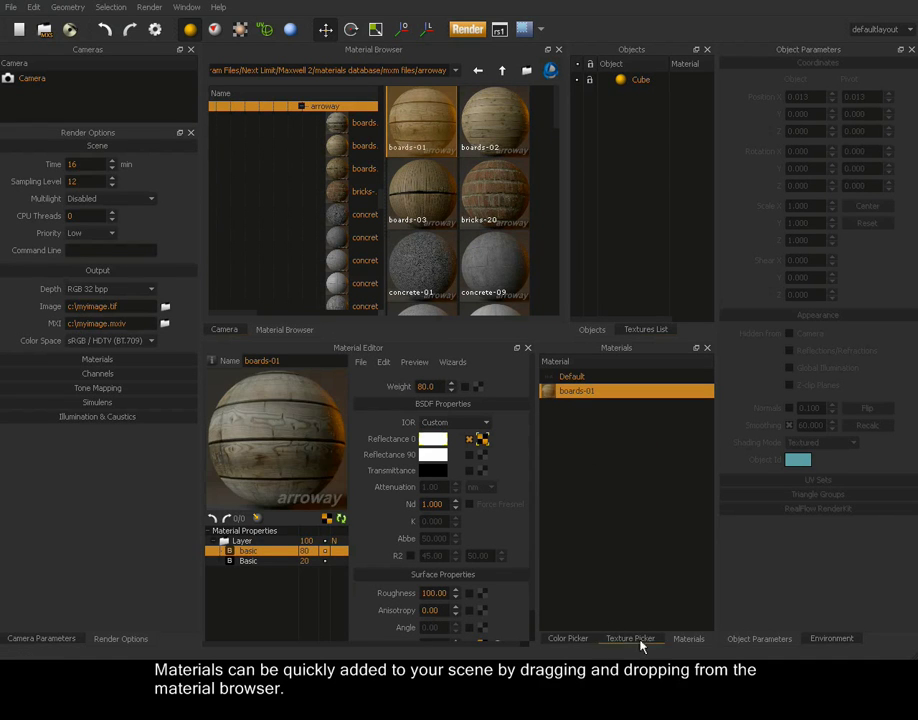
drag(580, 392, 645, 84)
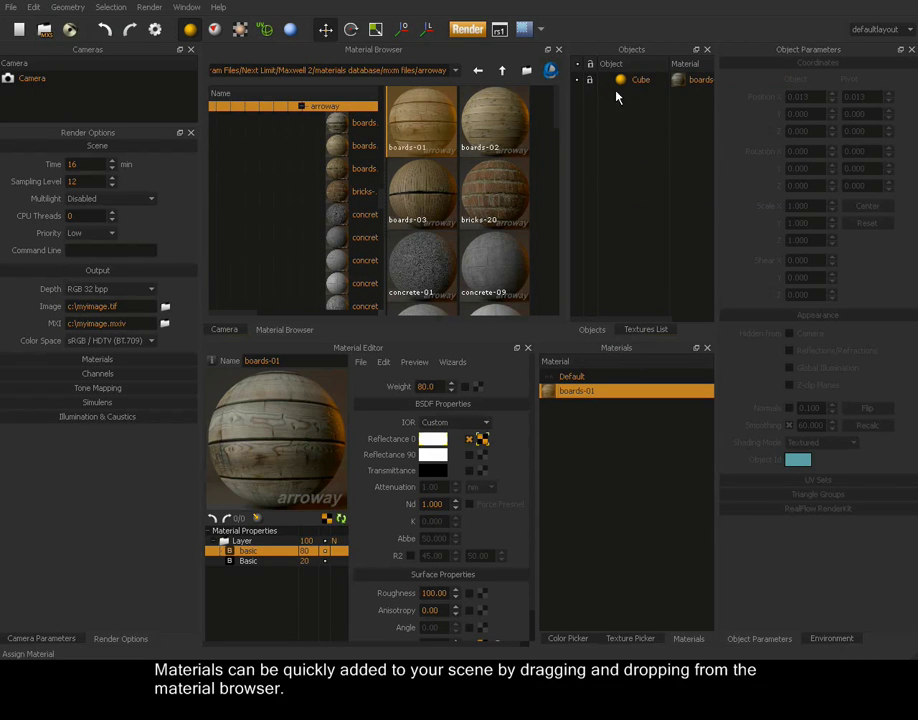
- Show the camera viewport in Textured decal mode and inspect the cube up close
click(229, 331)
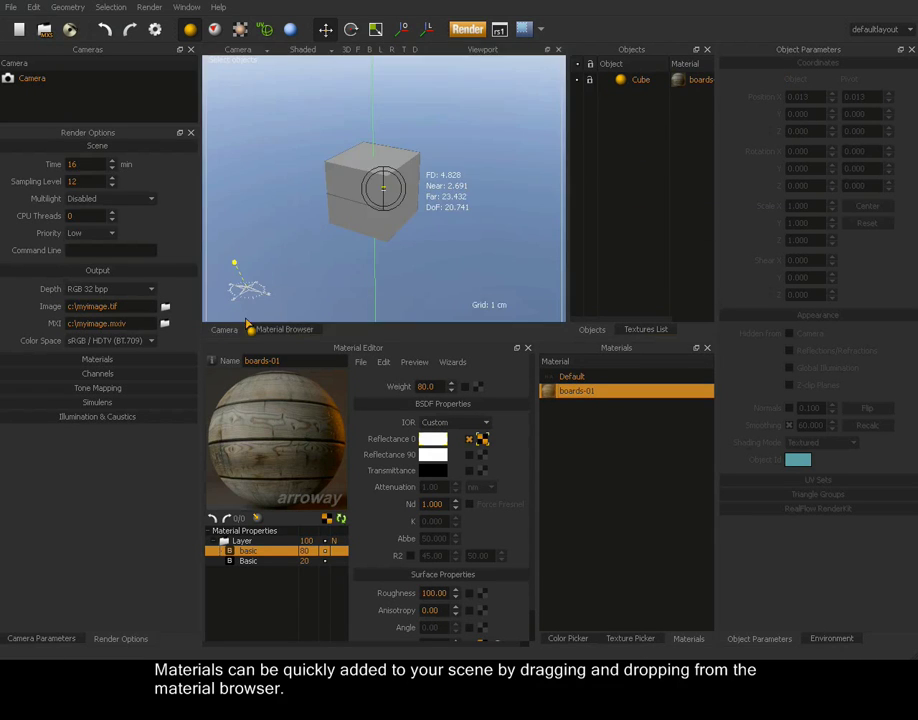
click(302, 53)
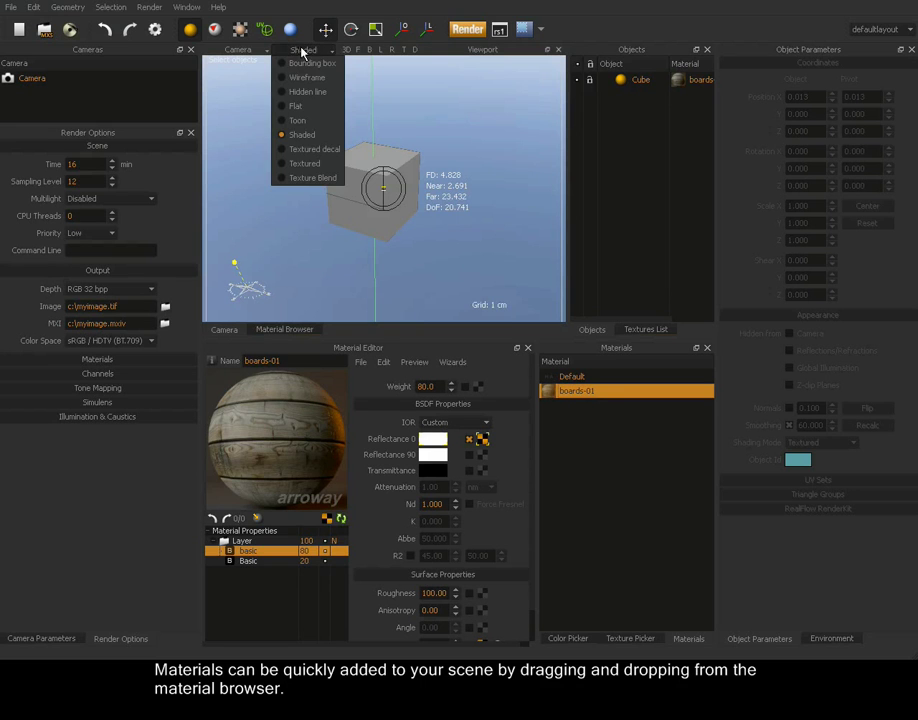
click(305, 149)
scroll(422, 182, up, 4)
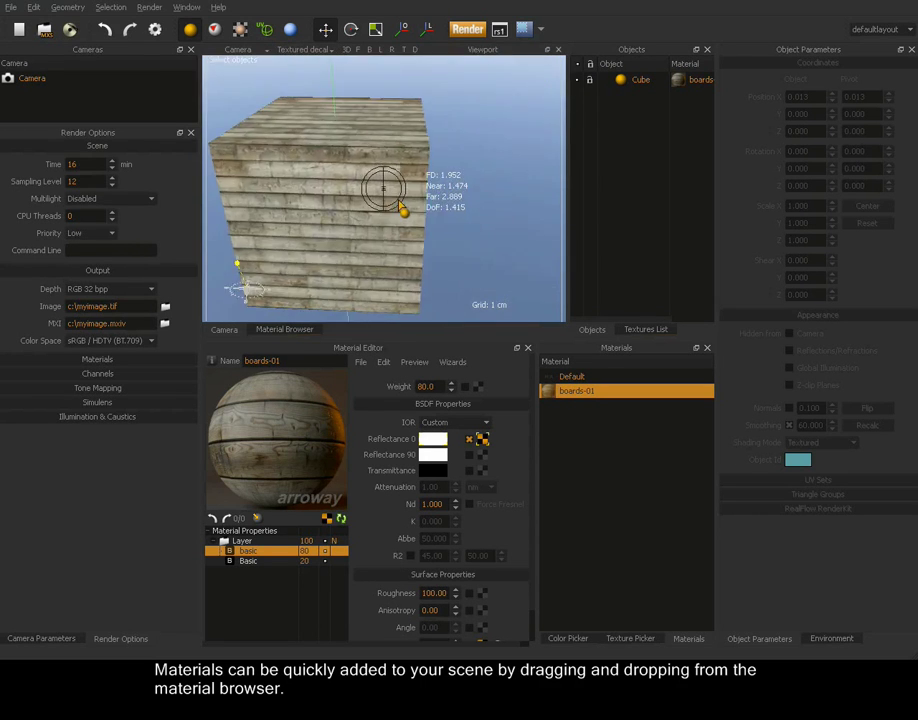
mouse_move(399, 205)
alt+mouse_down()
mouse_move(498, 199)
mouse_move(404, 215)
mouse_move(318, 200)
mouse_move(426, 236)
mouse_move(369, 232)
mouse_move(460, 220)
mouse_move(450, 219)
alt+mouse_up()
- Set the viewport display mode to Textured, reframe the whole cube, and select it
click(306, 52)
click(304, 163)
alt+right_drag(450, 219, 361, 253)
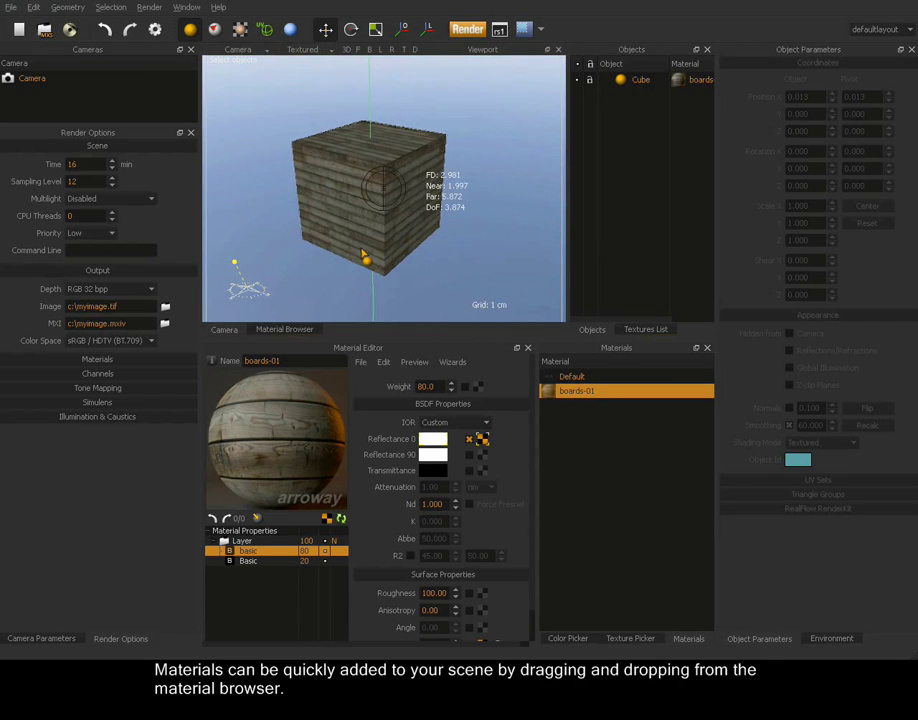
alt+middle_drag(361, 253, 371, 244)
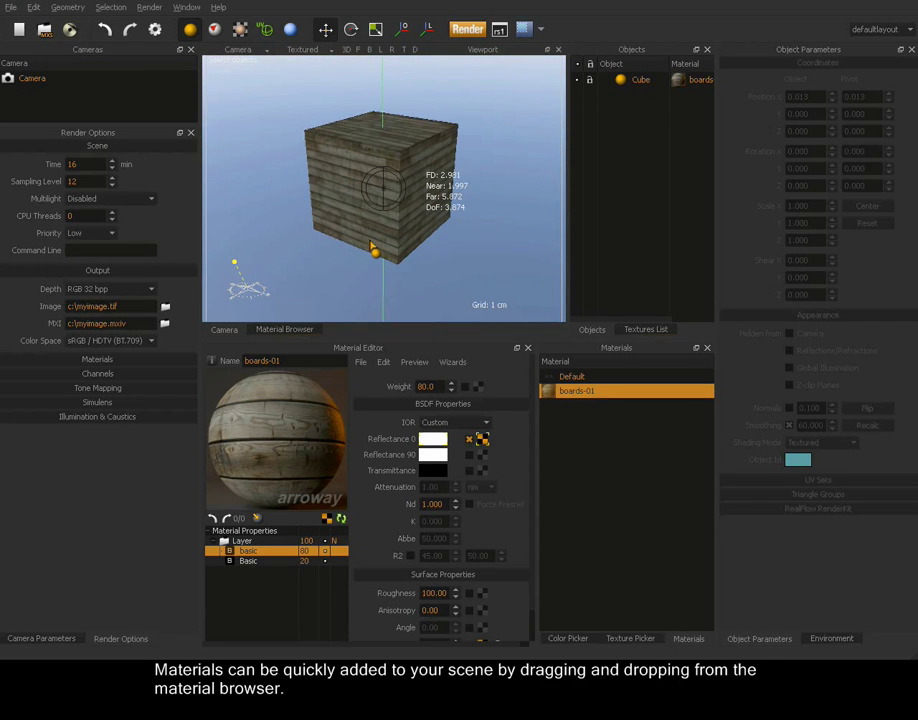
click(634, 82)
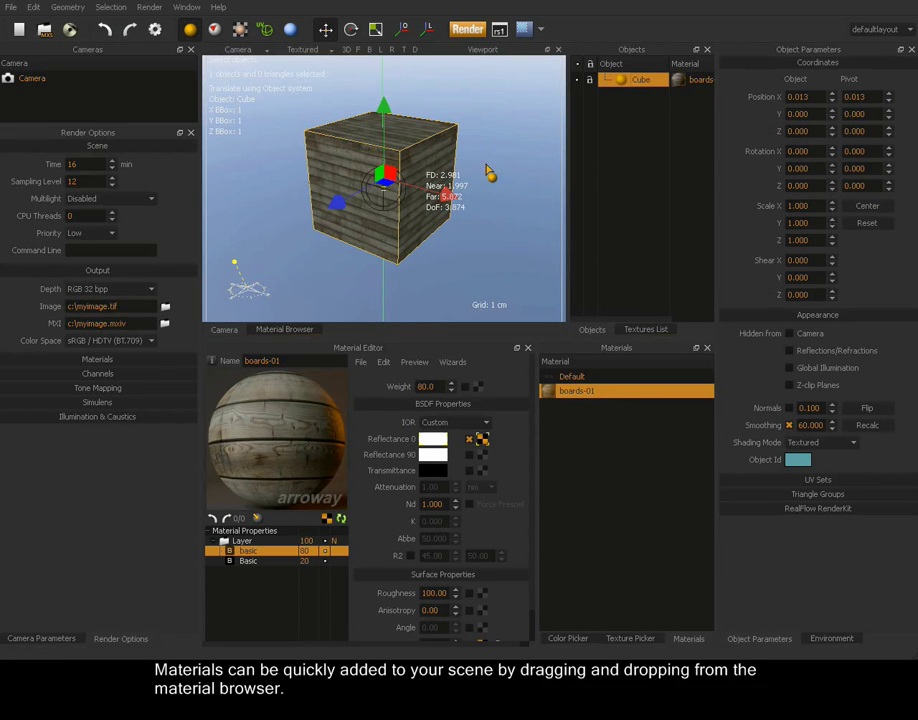
alt+drag(467, 163, 461, 181)
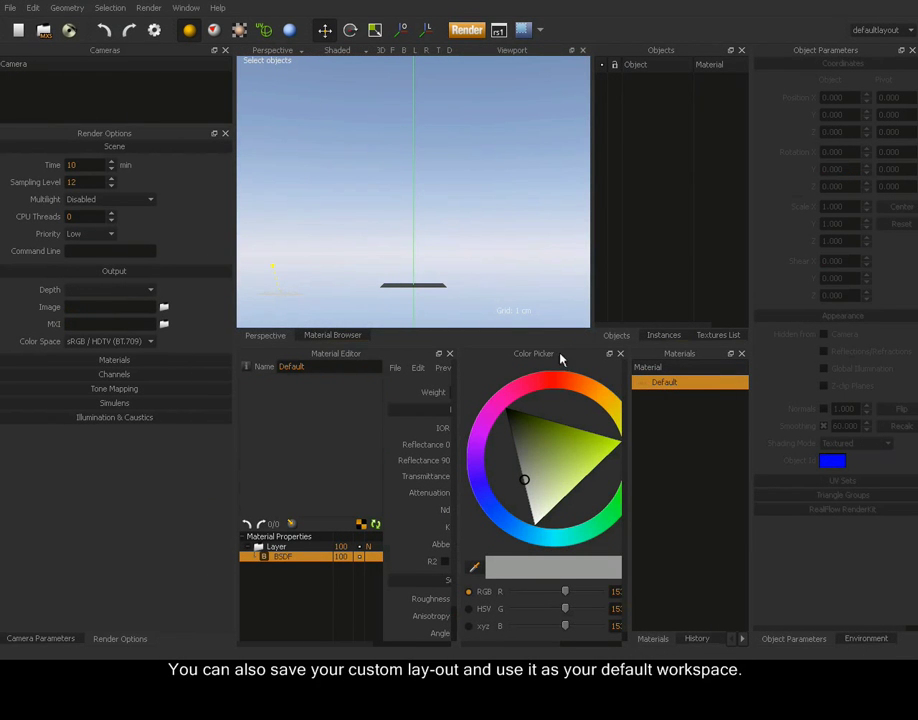
- Dock the Color Picker as a tab alongside Materials, and close the Console and History panels in that group
drag(561, 359, 650, 430)
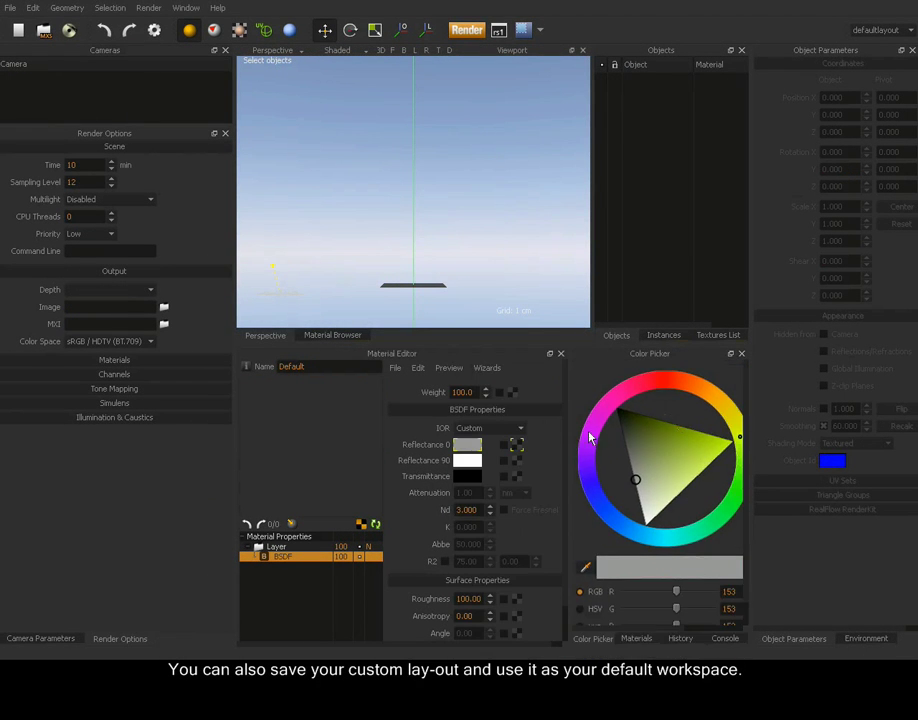
click(727, 639)
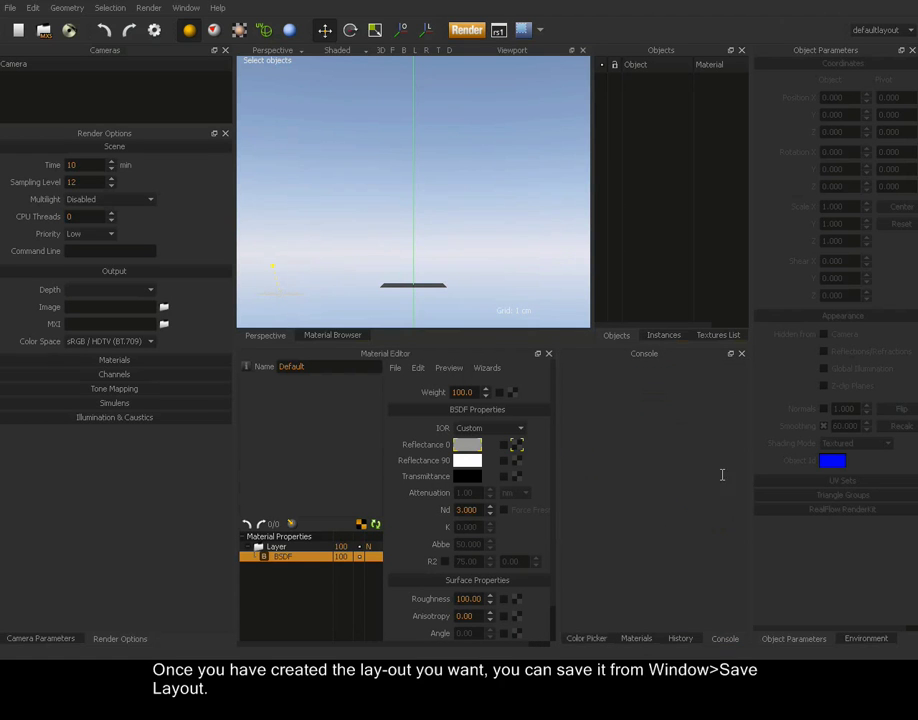
click(741, 354)
click(741, 356)
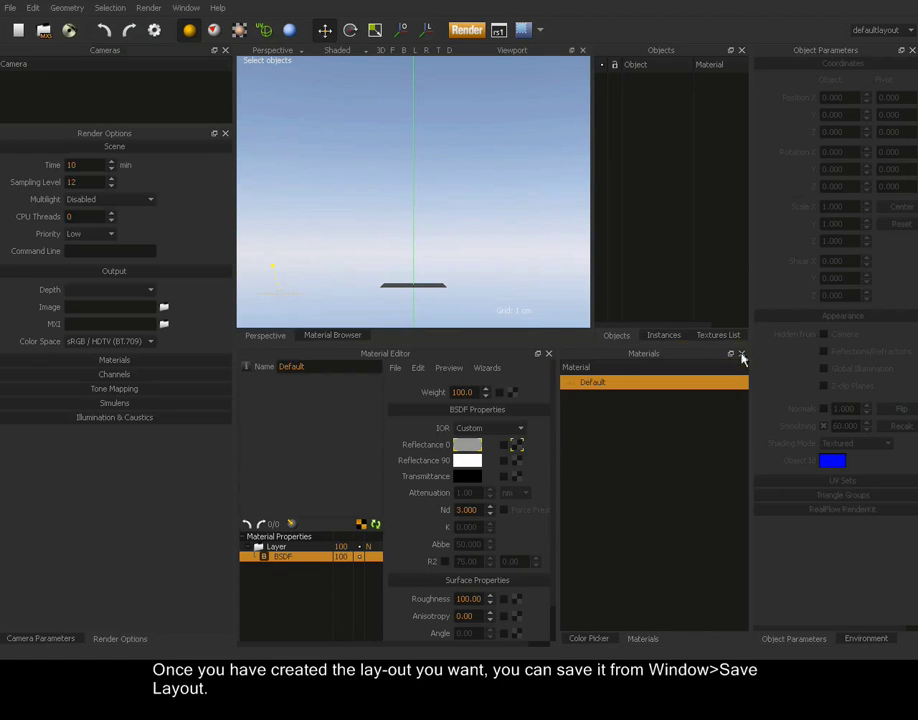
click(604, 640)
click(643, 640)
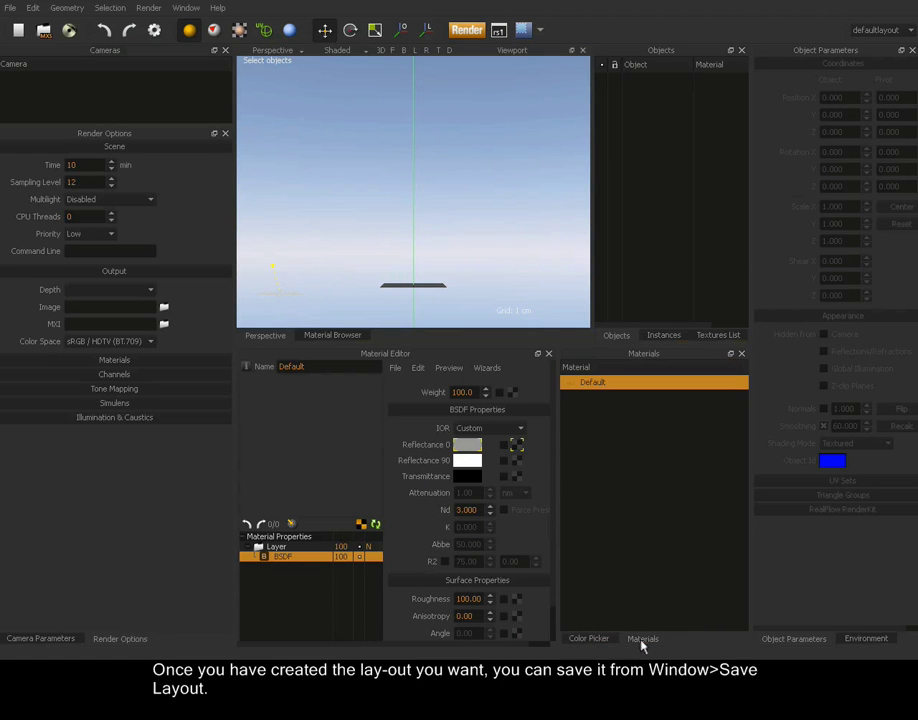
- Bring up the Texture Picker from the Reflectance 0 texture slot and dock it as a tab with the Color Picker and Materials
click(467, 444)
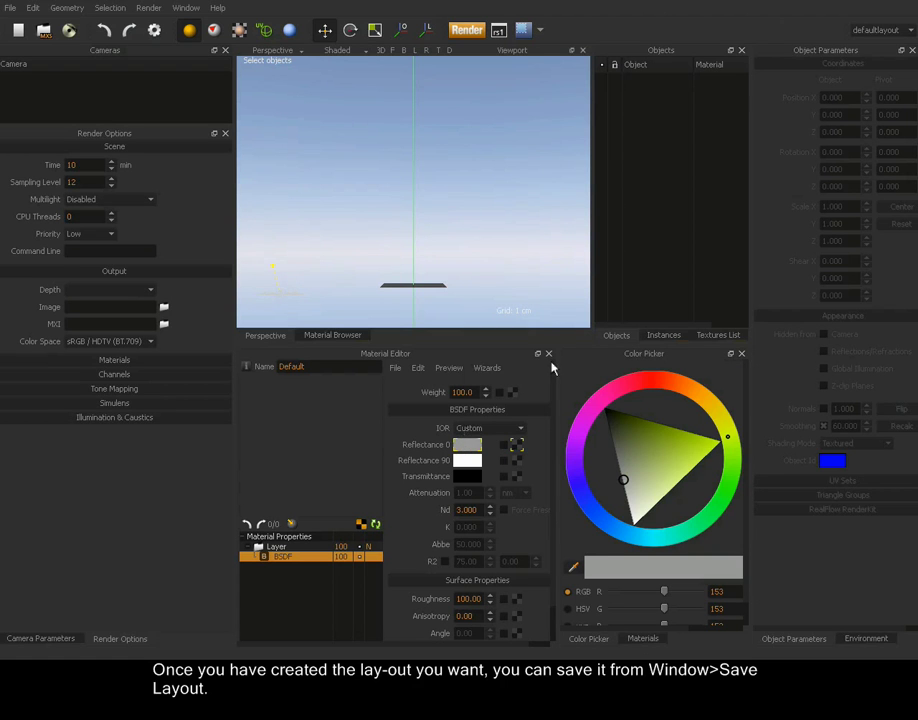
click(517, 446)
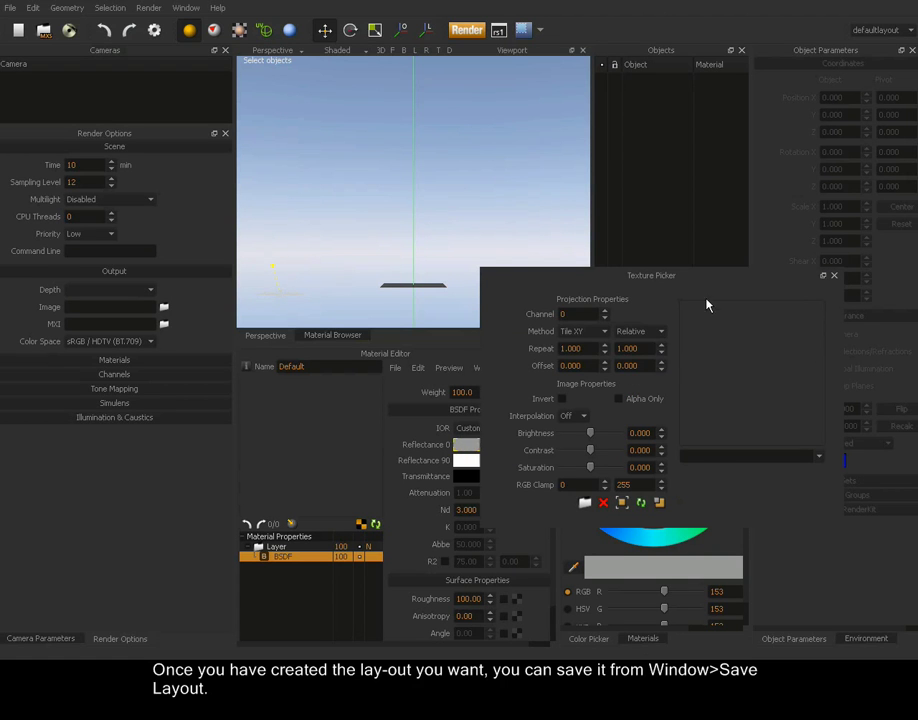
click(822, 276)
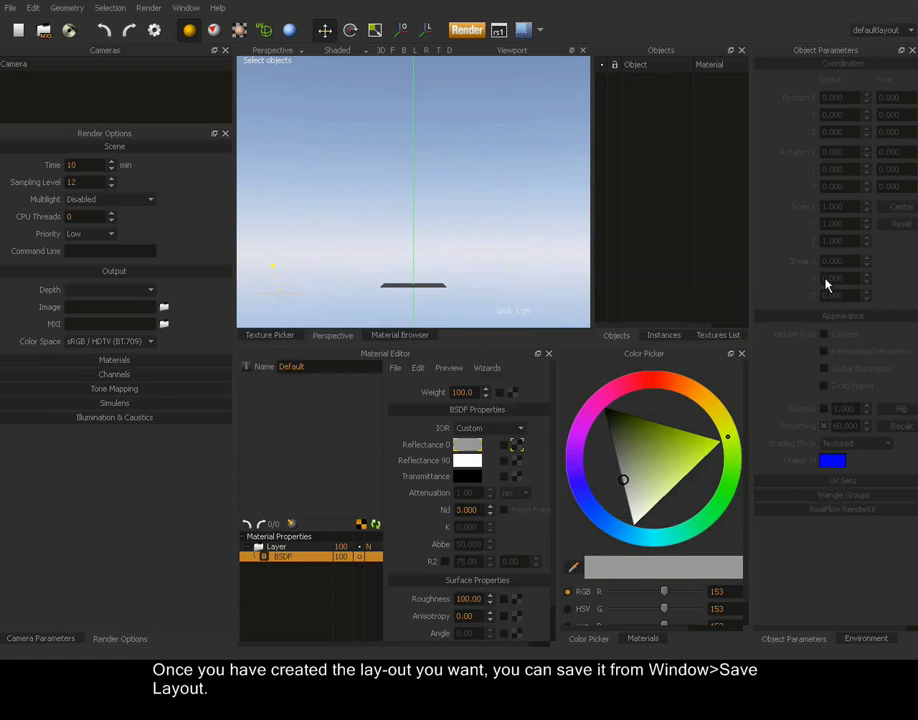
click(287, 341)
drag(463, 55, 651, 460)
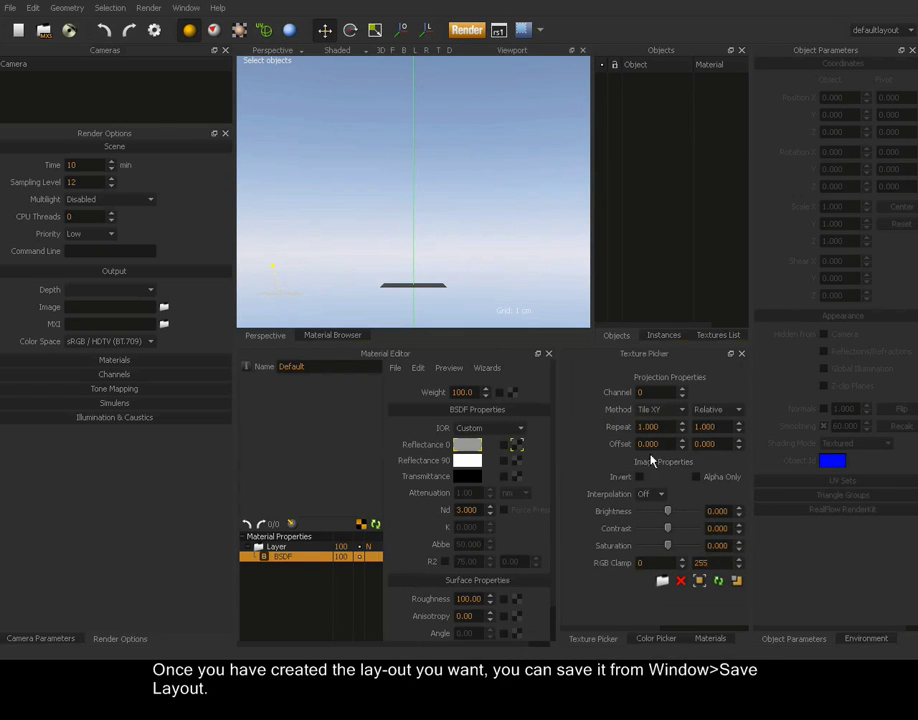
click(477, 449)
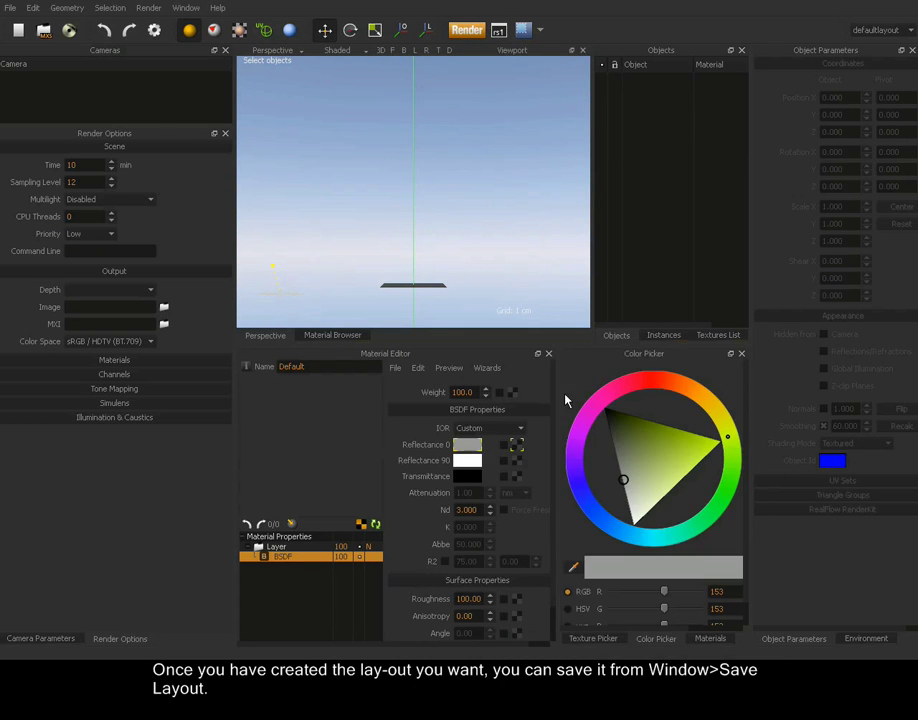
- Widen the viewport on both sides and save the custom layout as a new .stlay file in the layouts folder
drag(595, 260, 620, 248)
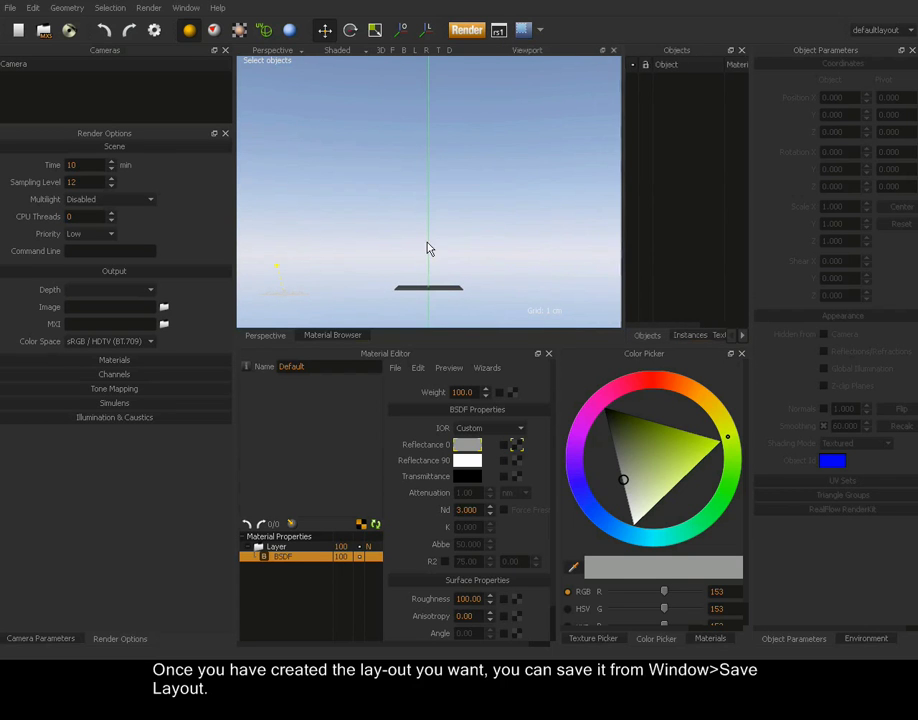
drag(234, 255, 195, 259)
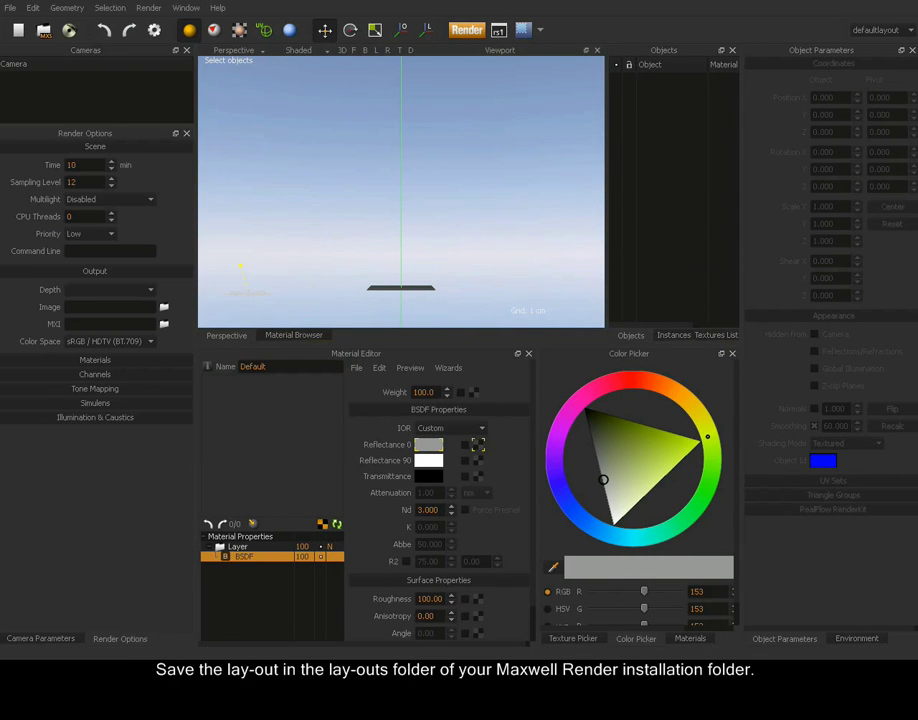
click(186, 8)
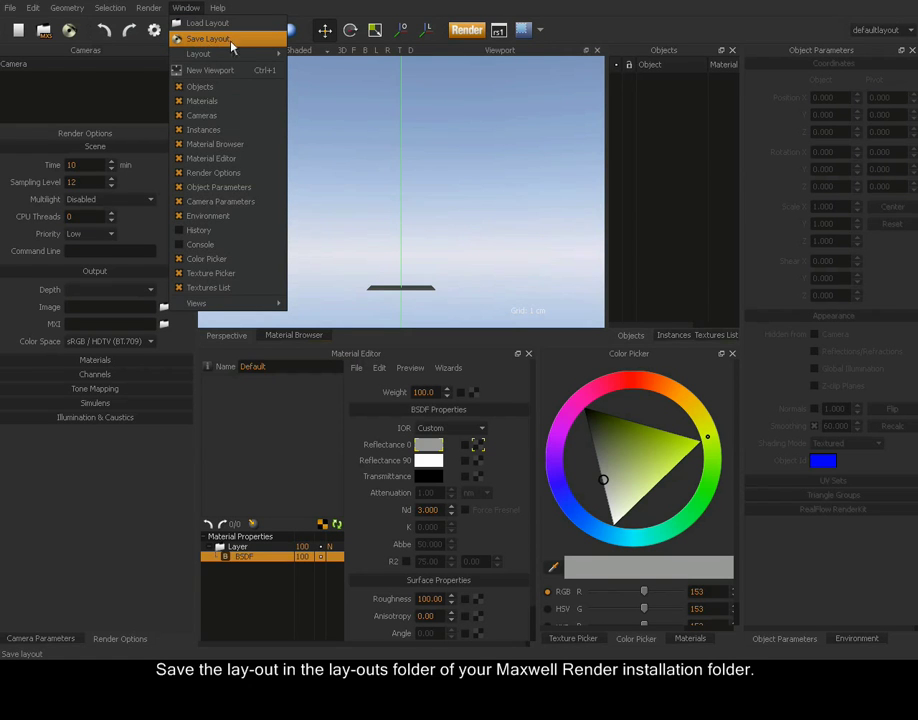
click(208, 39)
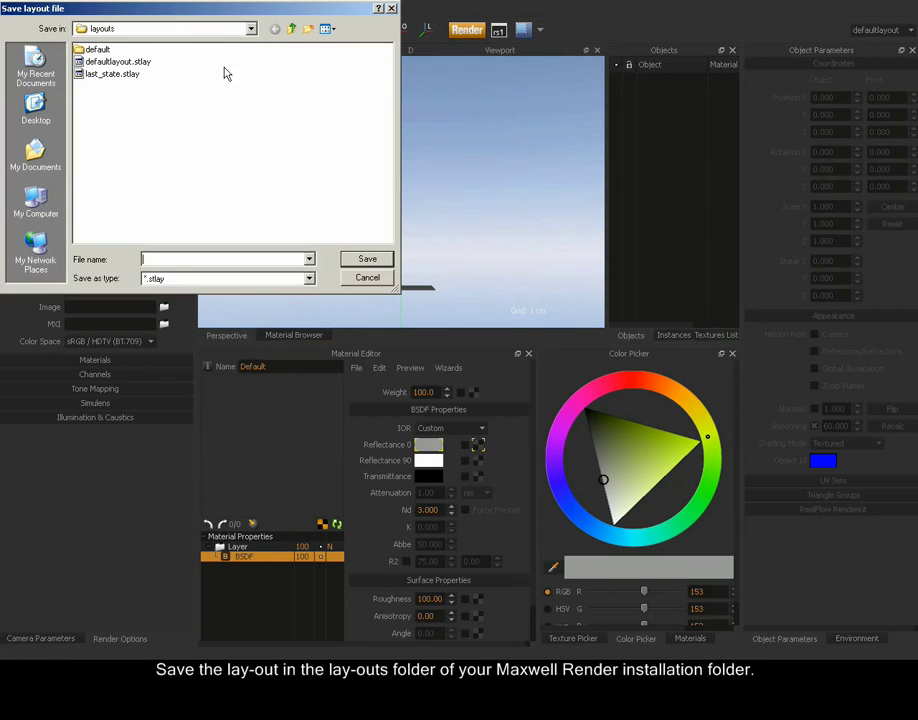
text(myloay)
key(BackSpace)
key(BackSpace)
text(a)
click(367, 259)
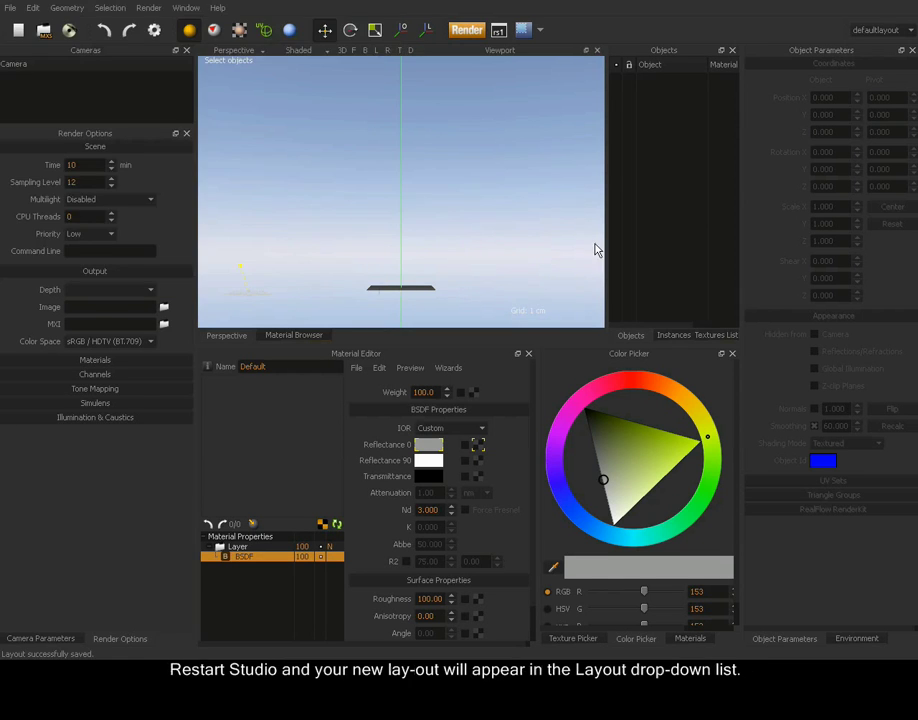
- Check which layouts are available in the layout list, keeping defaultlayout
click(884, 32)
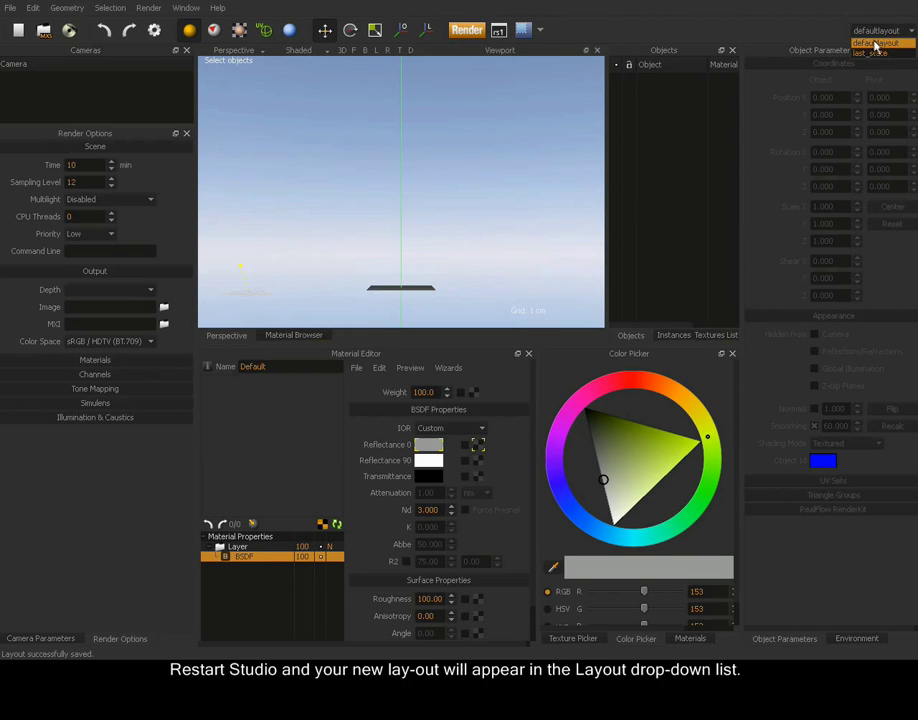
click(800, 38)
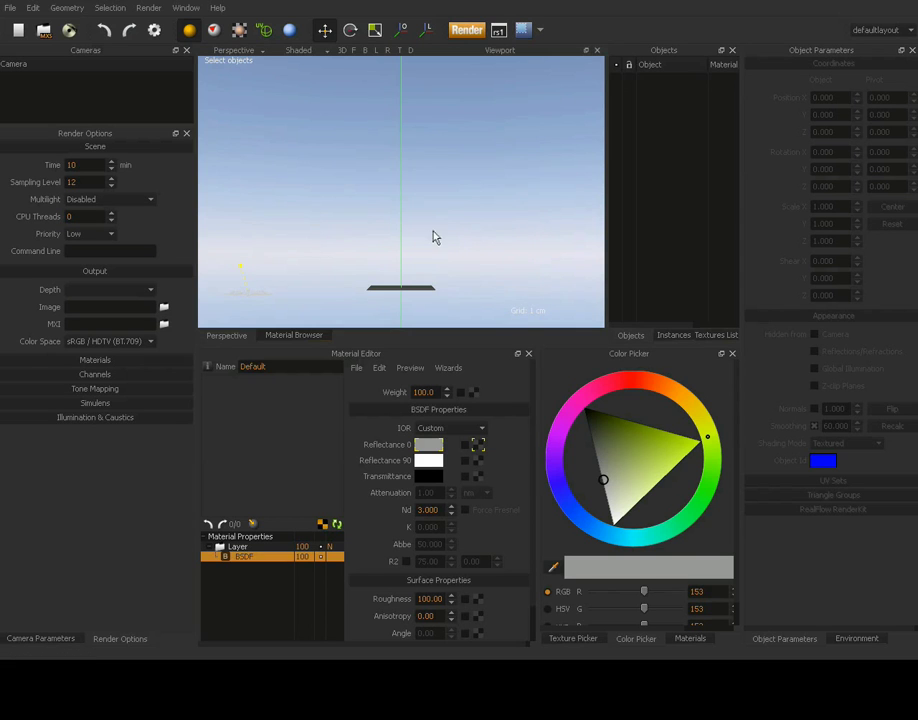
- Import a sphere primitive from the built-in object library and frame it in the viewport
alt+drag(427, 206, 381, 205)
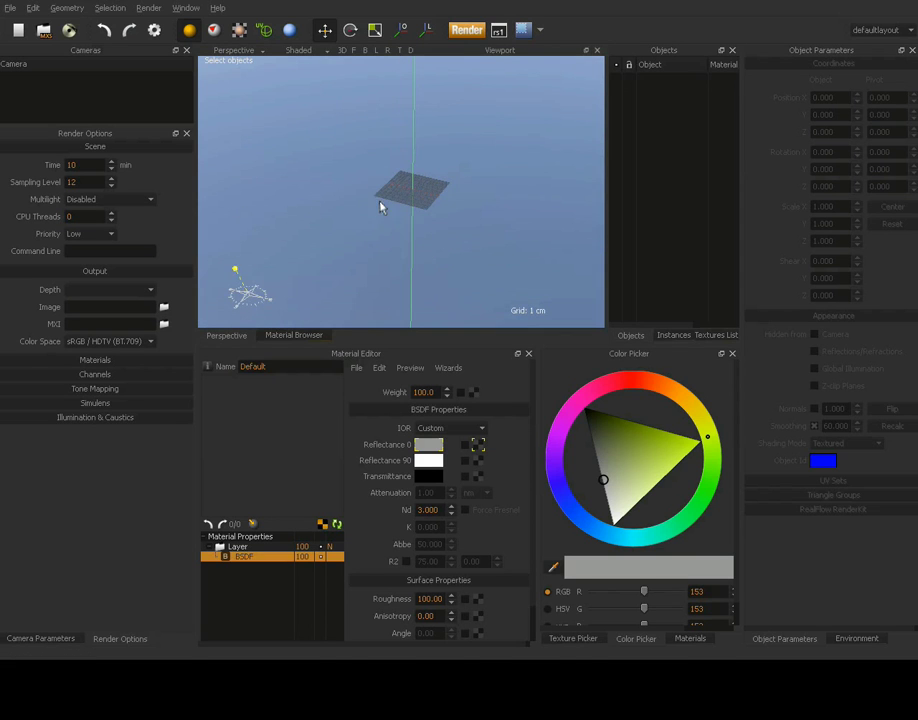
click(10, 8)
mouse_move(38, 126)
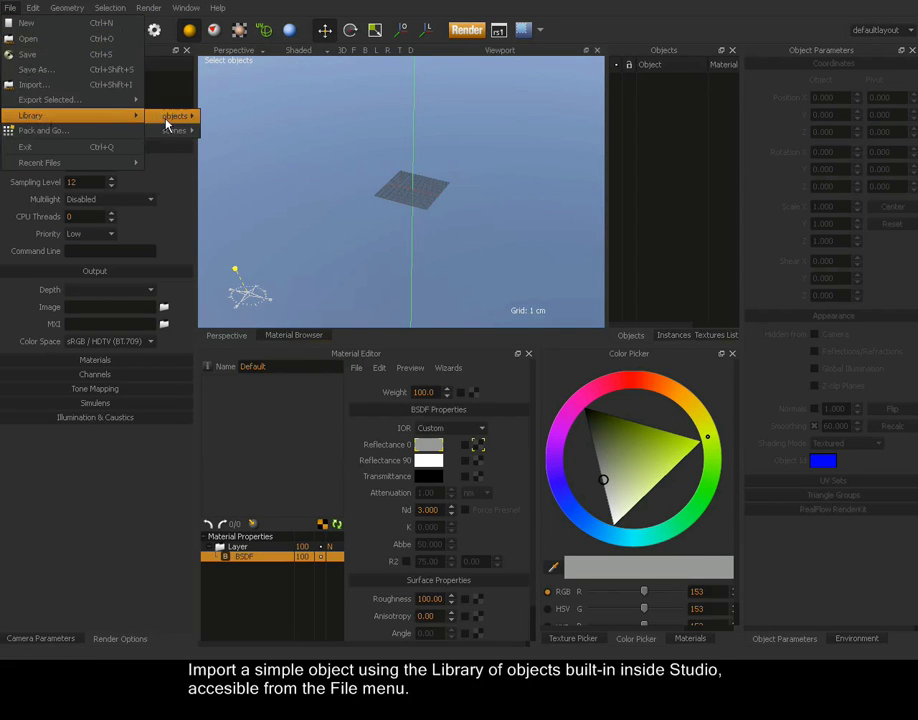
mouse_move(178, 119)
mouse_move(233, 136)
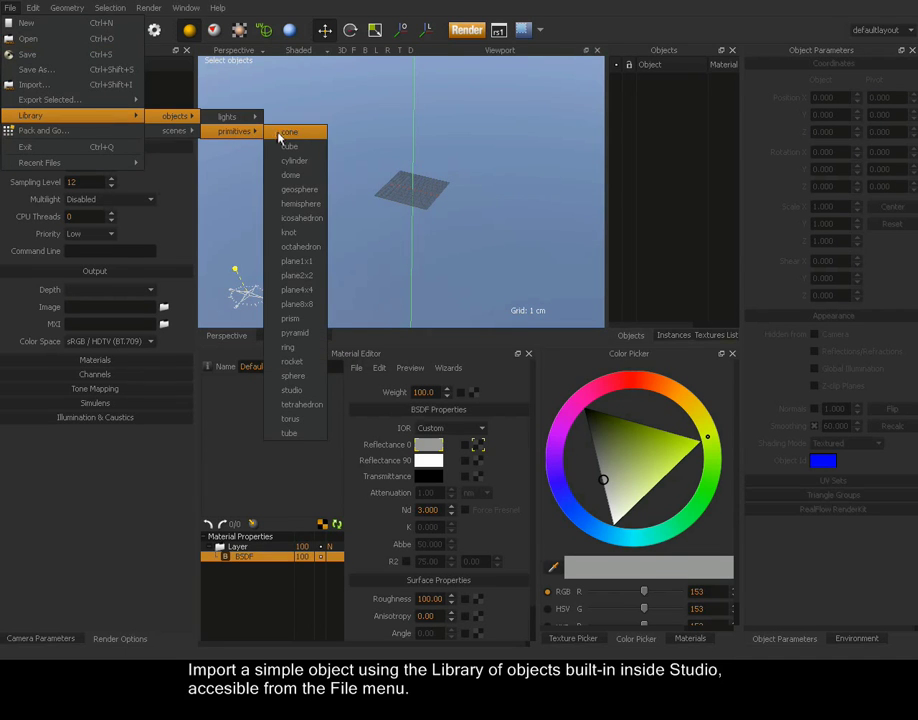
click(297, 376)
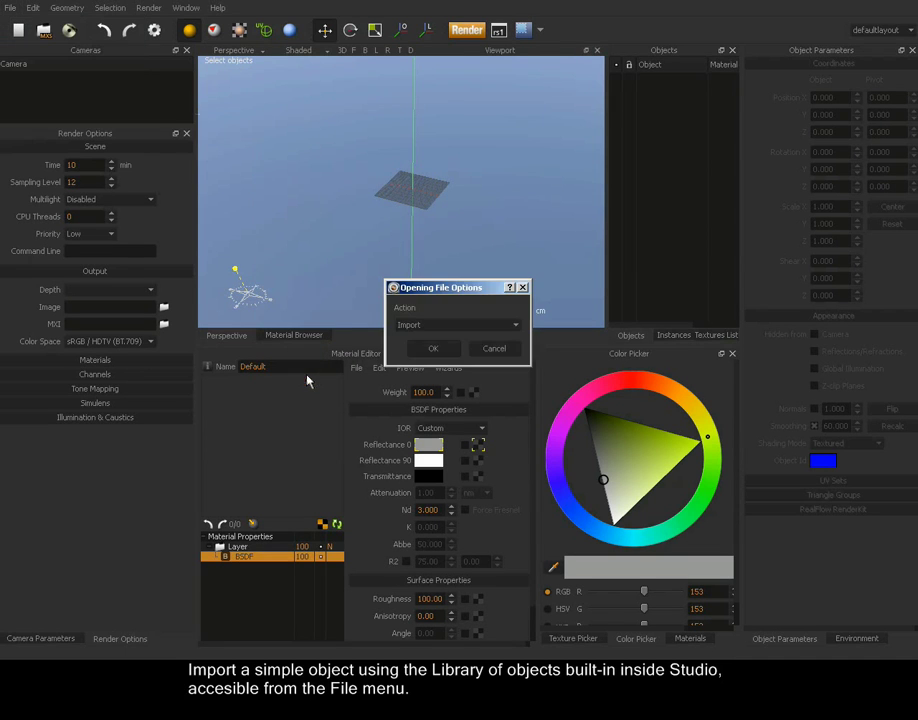
click(450, 352)
alt+right_drag(395, 259, 514, 109)
middle_drag(513, 115, 465, 180)
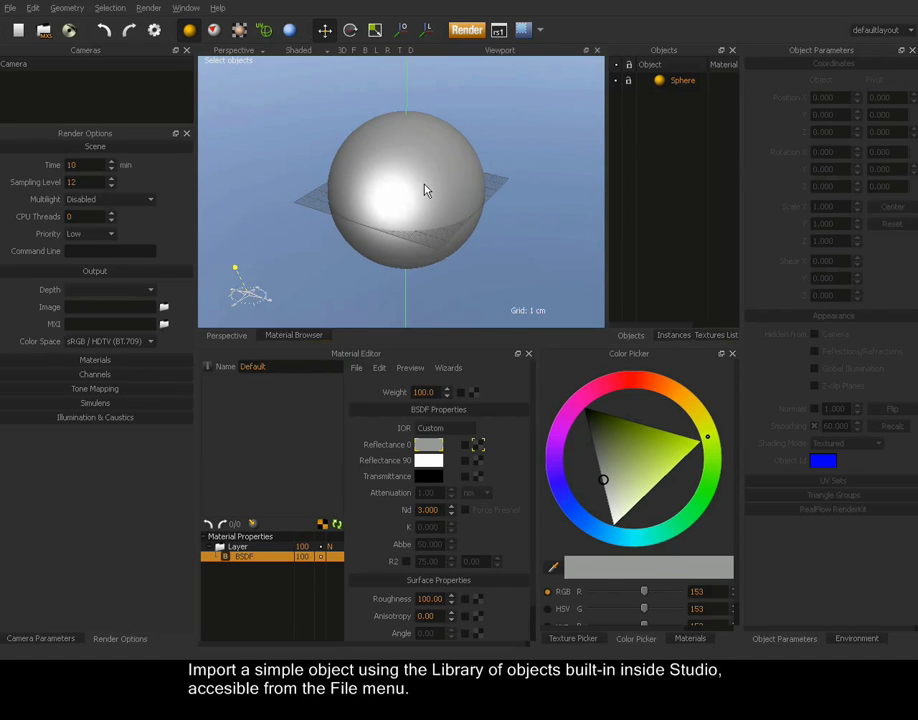
- Add the boards-01 material from the arroway folder to the scene's materials and assign it to the sphere
click(293, 336)
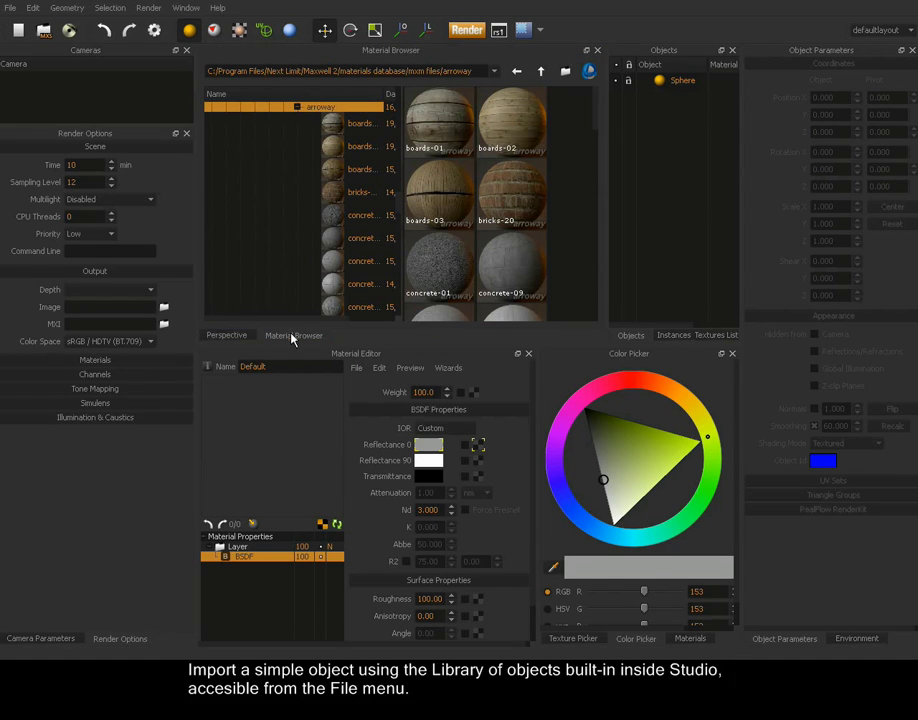
click(690, 639)
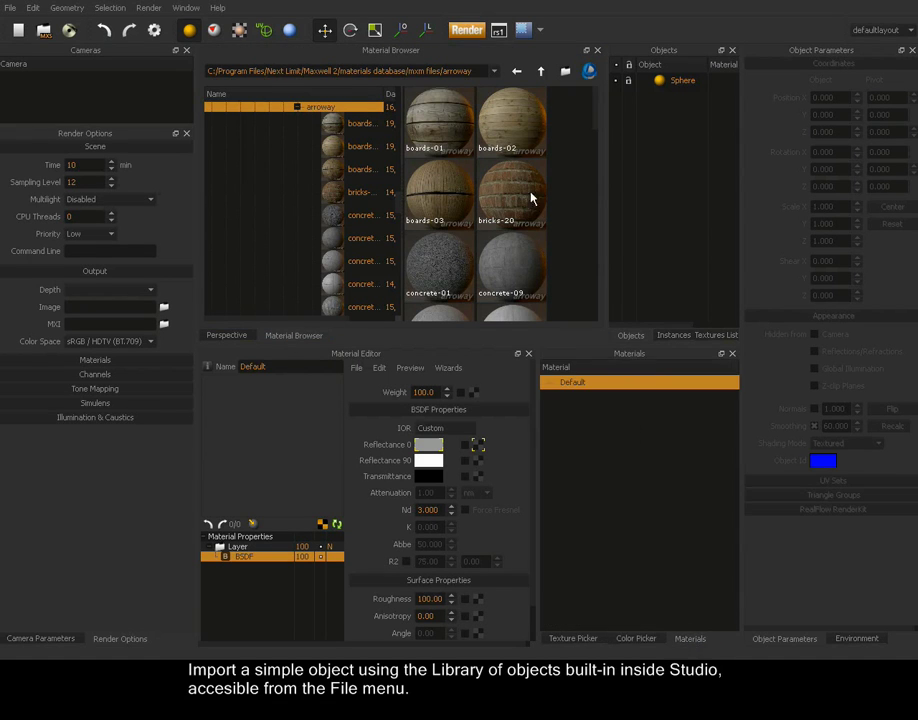
drag(435, 123, 621, 449)
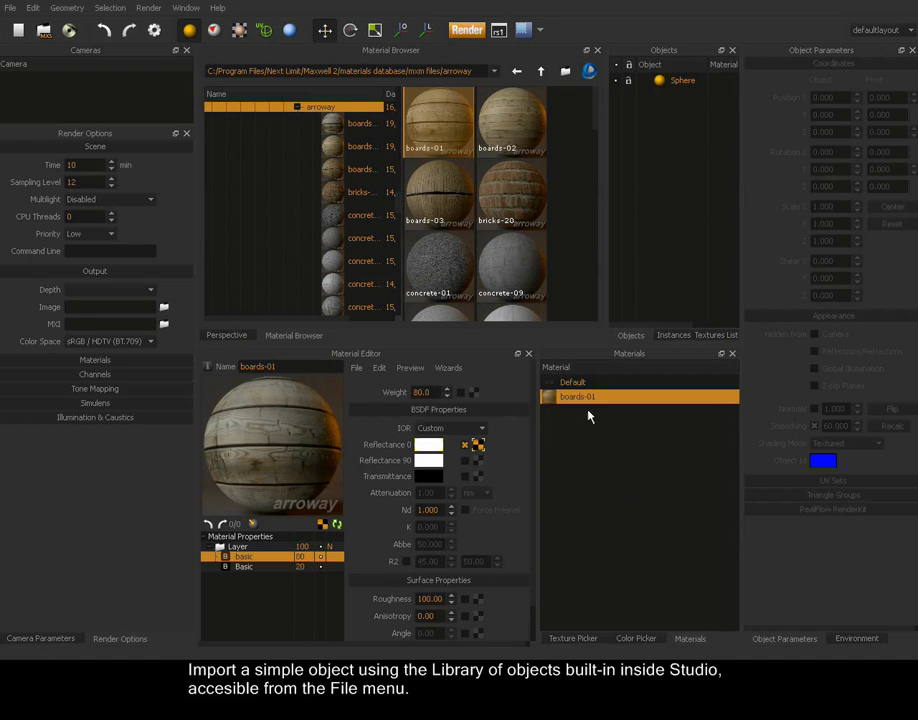
click(232, 336)
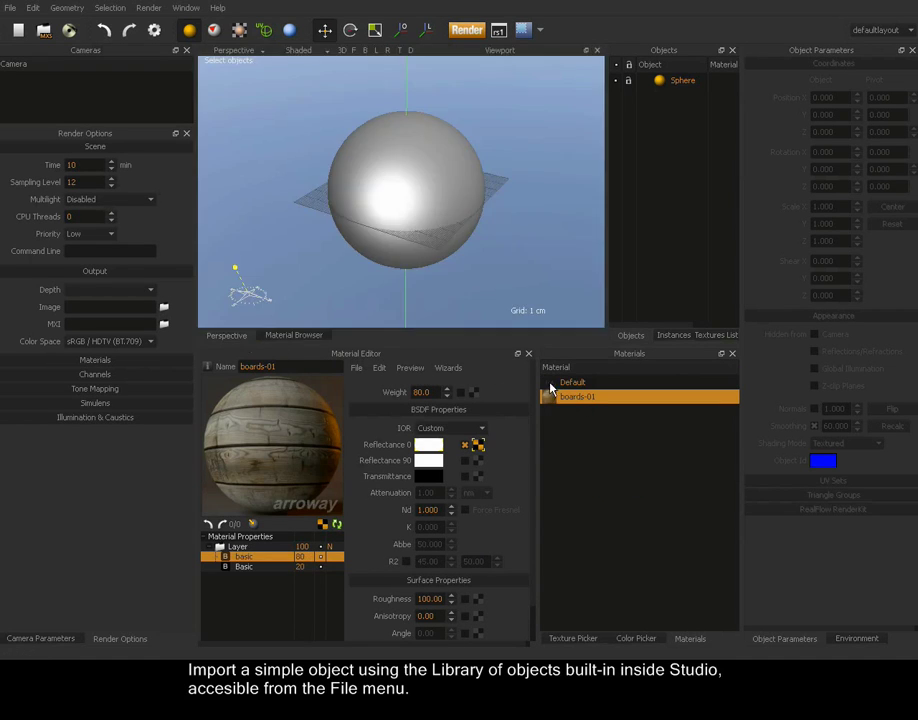
mouse_move(578, 398)
mouse_down()
mouse_move(700, 133)
mouse_move(690, 82)
mouse_up()
- Set the viewport display mode to Textured decal and inspect the wood texture on the sphere up close
click(300, 50)
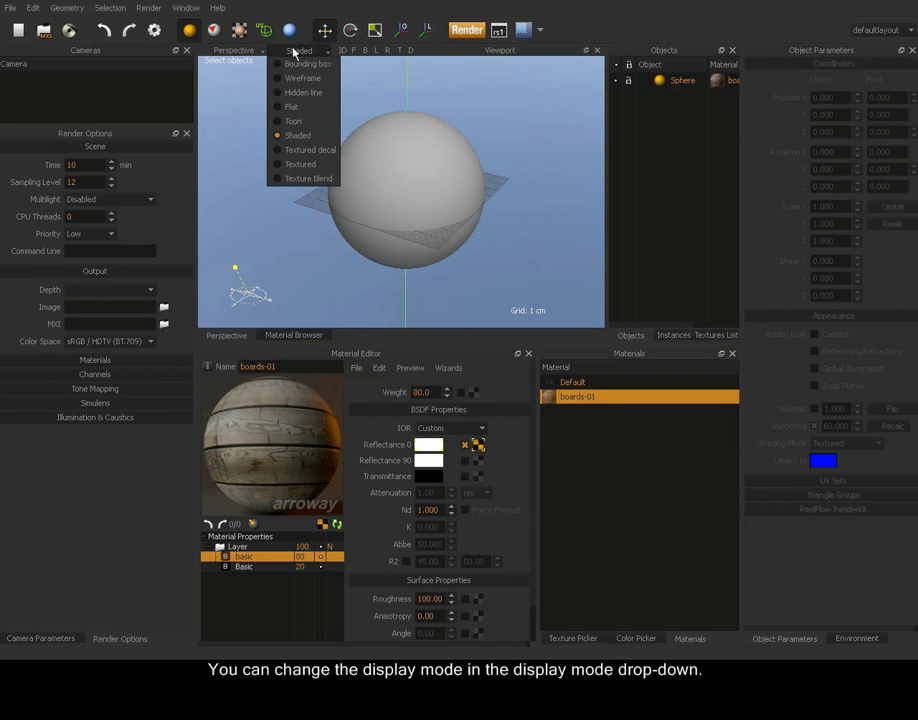
click(302, 150)
alt+drag(379, 180, 412, 207)
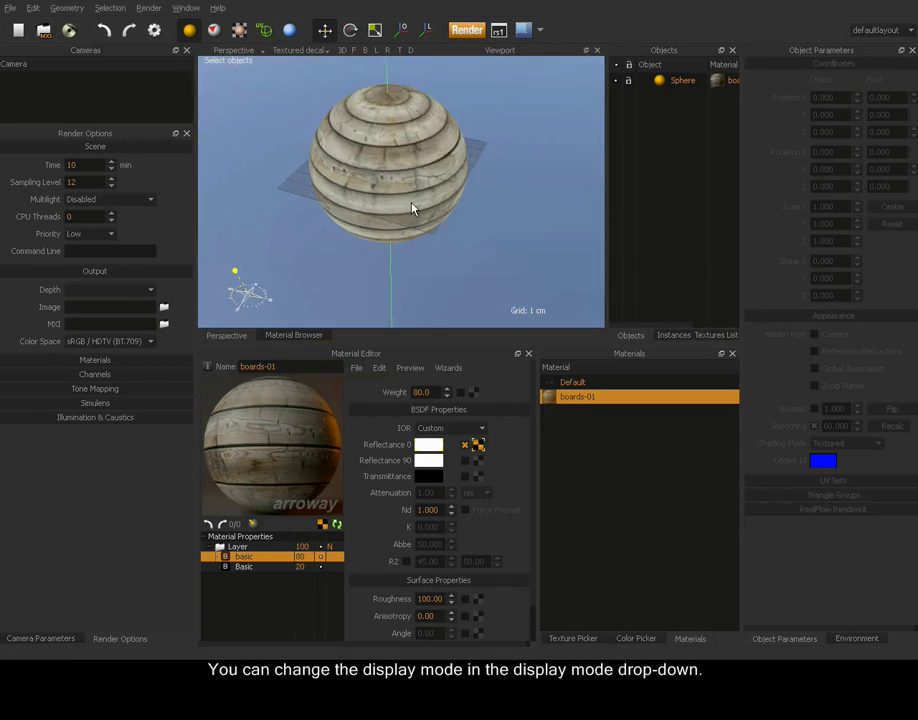
alt+right_drag(412, 207, 481, 73)
alt+drag(481, 73, 411, 186)
alt+right_drag(411, 190, 225, 165)
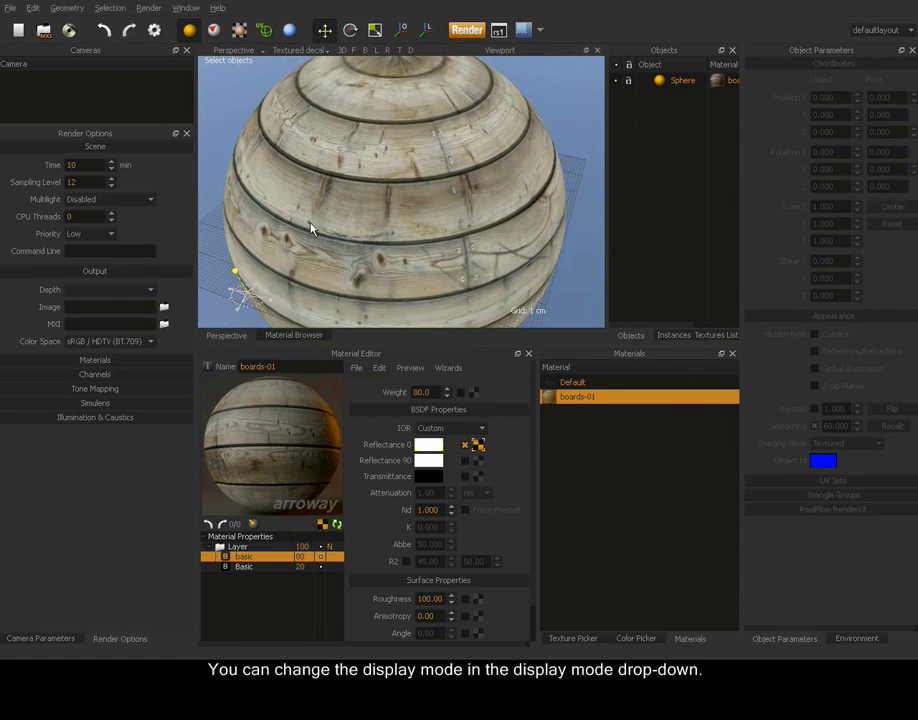
- Open the Preferences and review the General options for the MXS/MXI/Image output location, keeping Project Folder
click(154, 32)
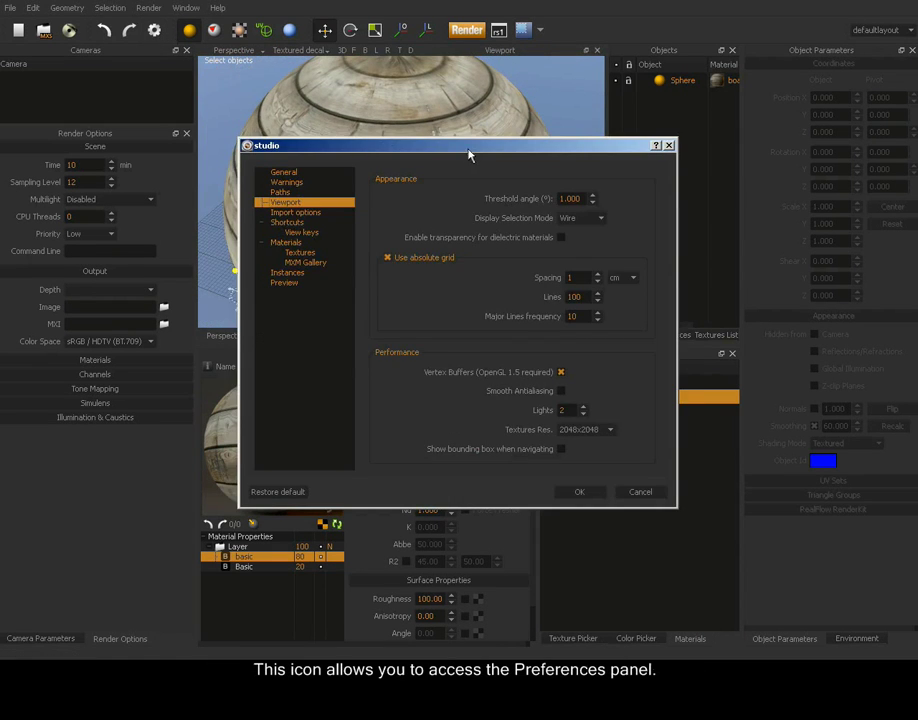
drag(467, 149, 363, 147)
click(184, 172)
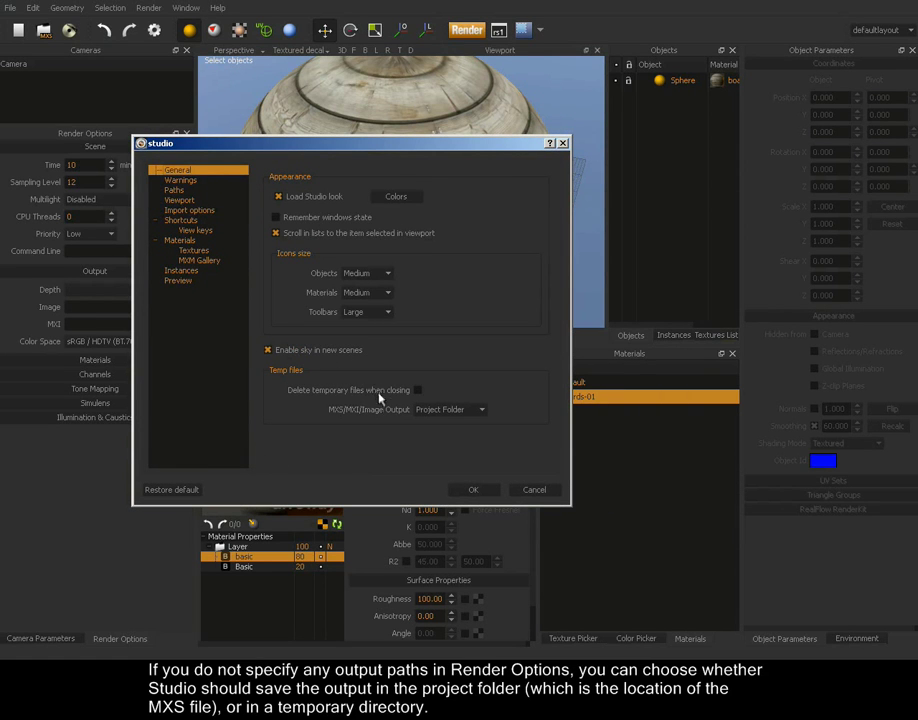
click(461, 410)
click(443, 423)
- Review the Preferences' overwrite warning options and the default file paths
click(188, 181)
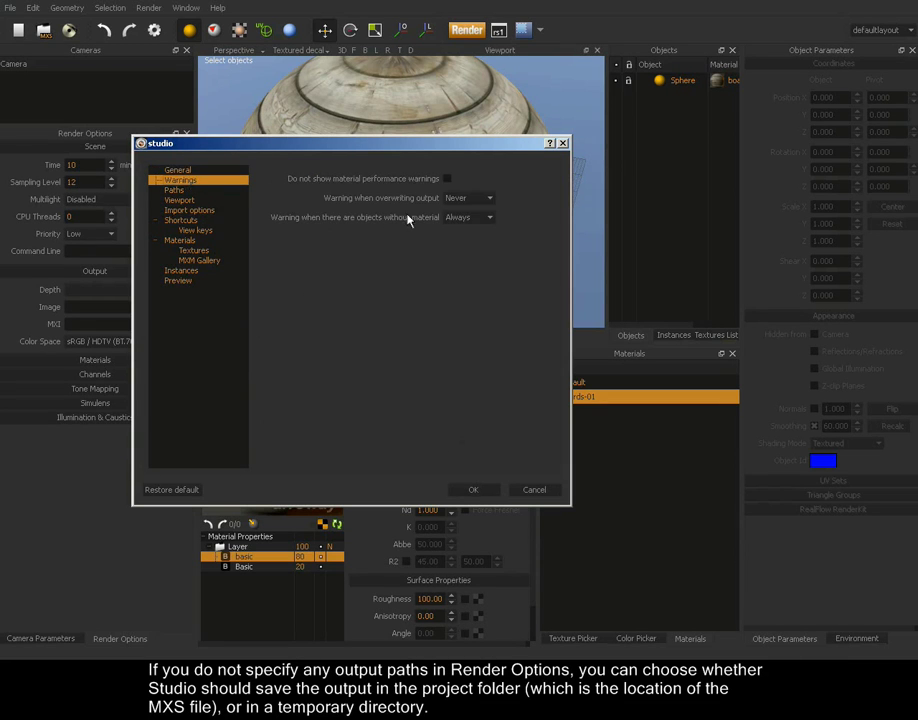
click(470, 198)
click(477, 204)
click(176, 191)
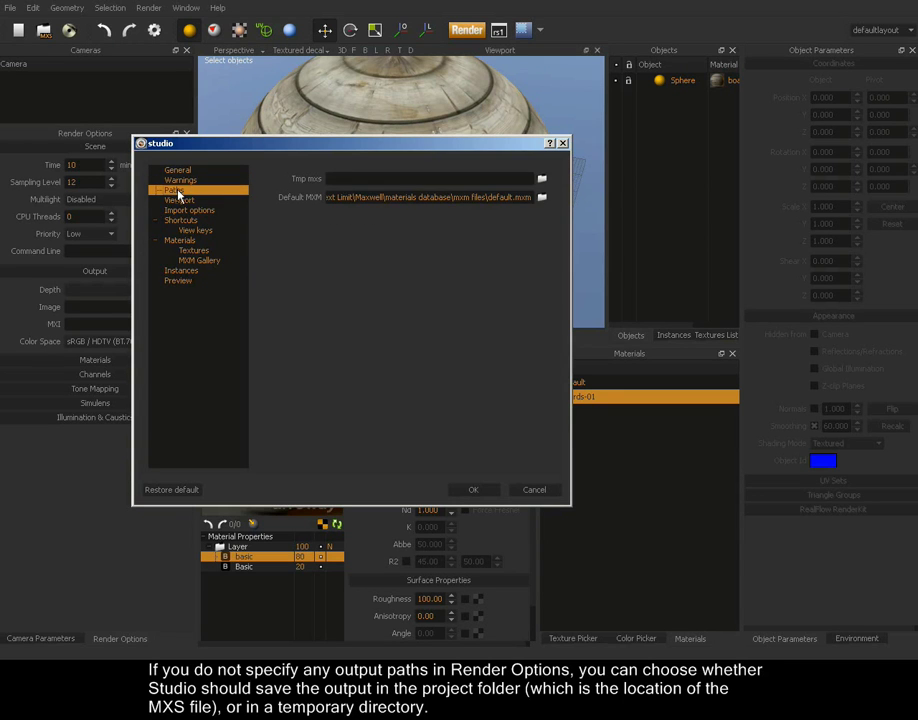
- Apply Wire as the Display Selection Mode in the Viewport preferences and select the sphere
click(186, 201)
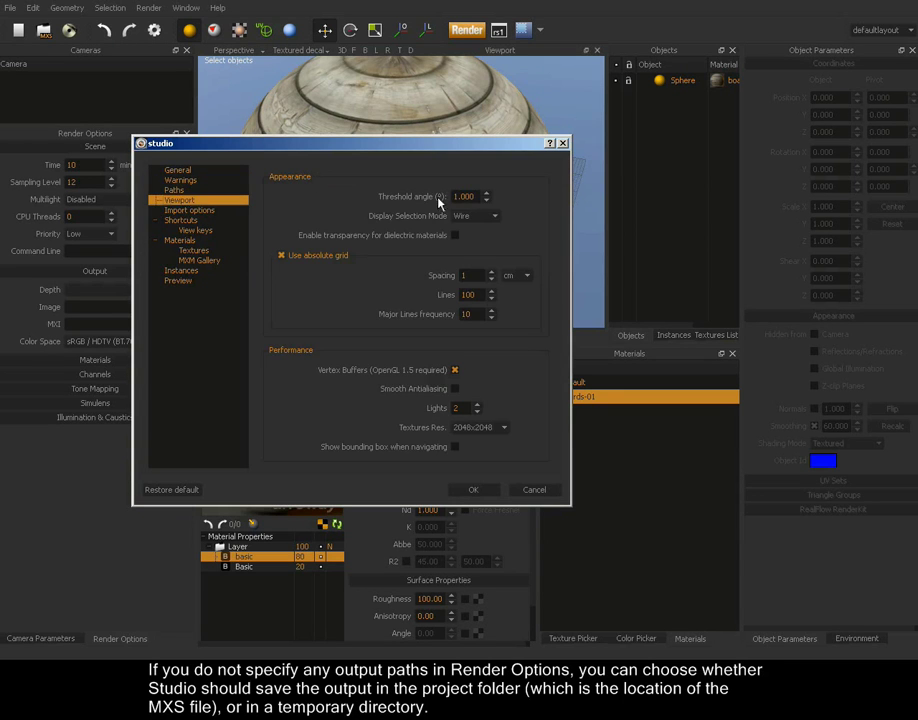
drag(439, 155, 397, 183)
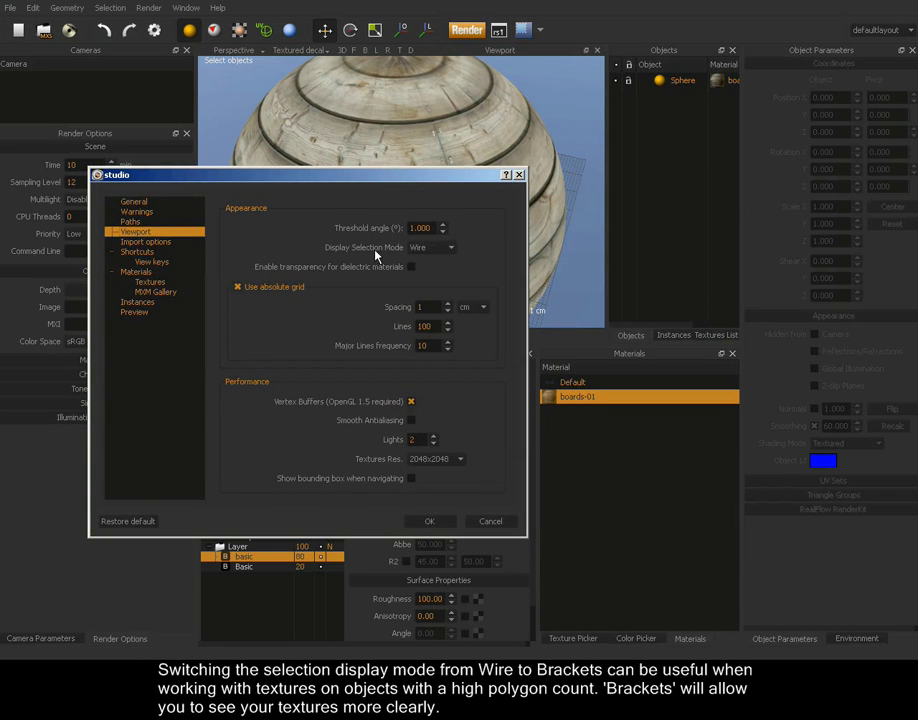
click(438, 248)
click(425, 261)
click(440, 521)
click(448, 211)
scroll(448, 211, down, 5)
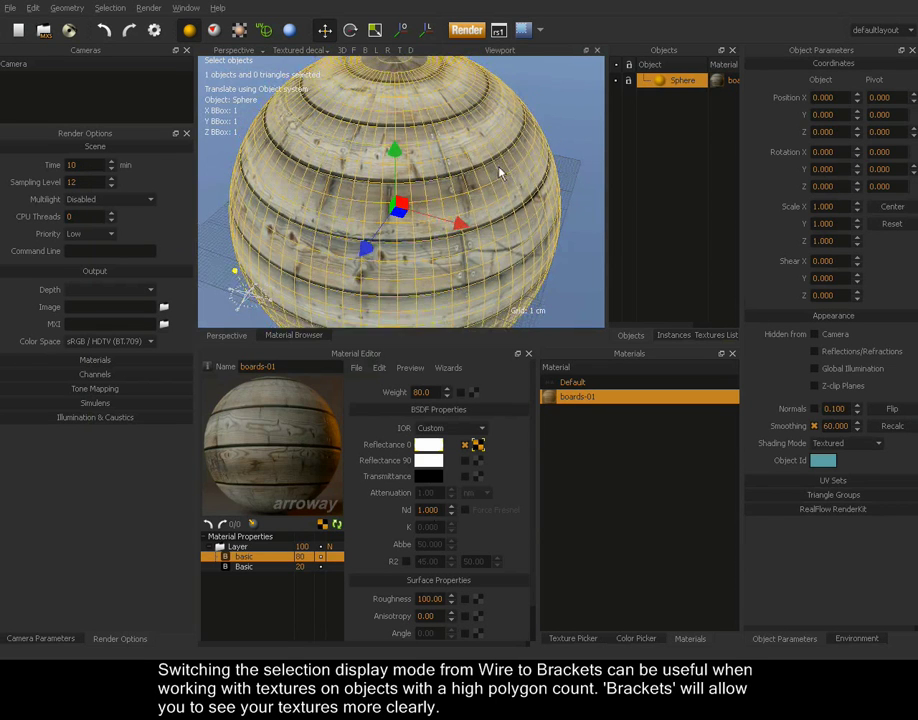
- Switch the Display Selection Mode to Brackets and examine the selected sphere's texture
click(153, 30)
click(577, 241)
click(579, 491)
scroll(459, 162, down, 3)
scroll(488, 161, down, 2)
alt+drag(451, 240, 400, 222)
- Set the Display Selection Mode back to Wire, turn off the absolute grid, and inspect the grid around the sphere
click(155, 31)
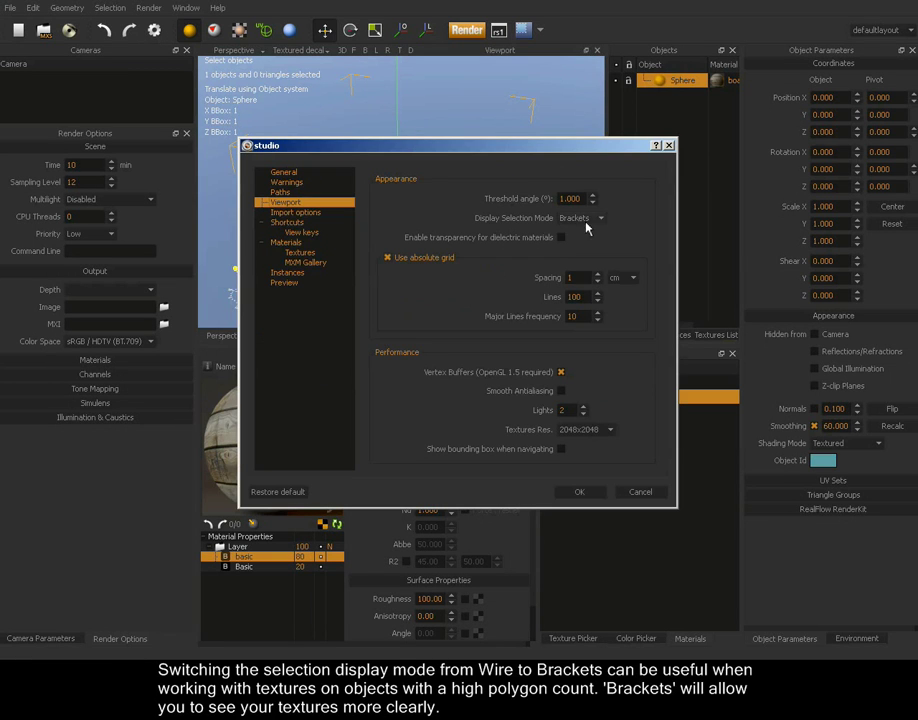
click(584, 218)
click(577, 231)
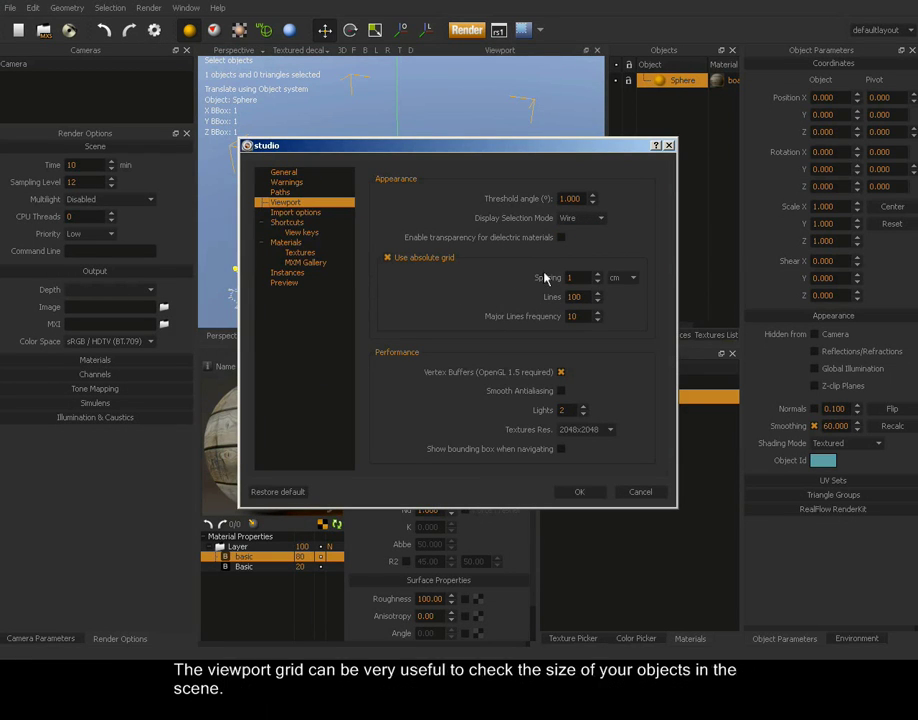
click(388, 258)
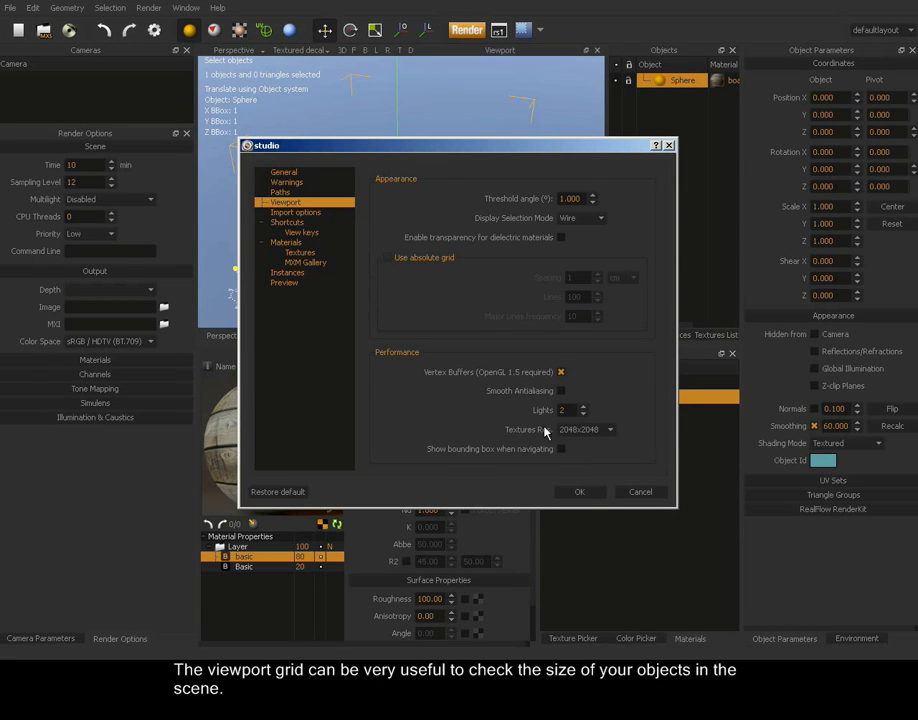
click(584, 492)
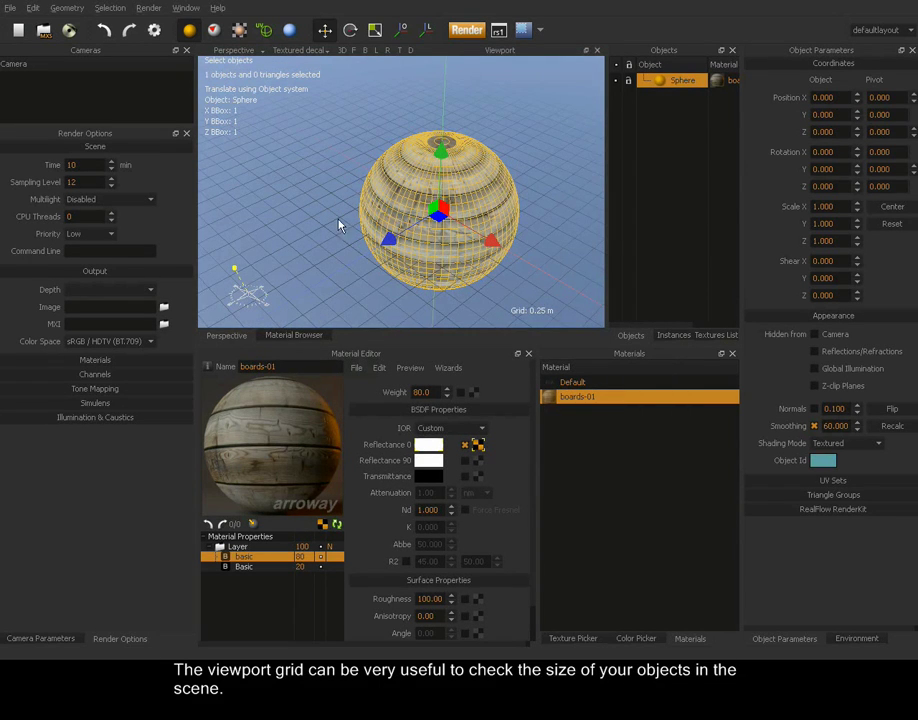
alt+drag(349, 212, 379, 217)
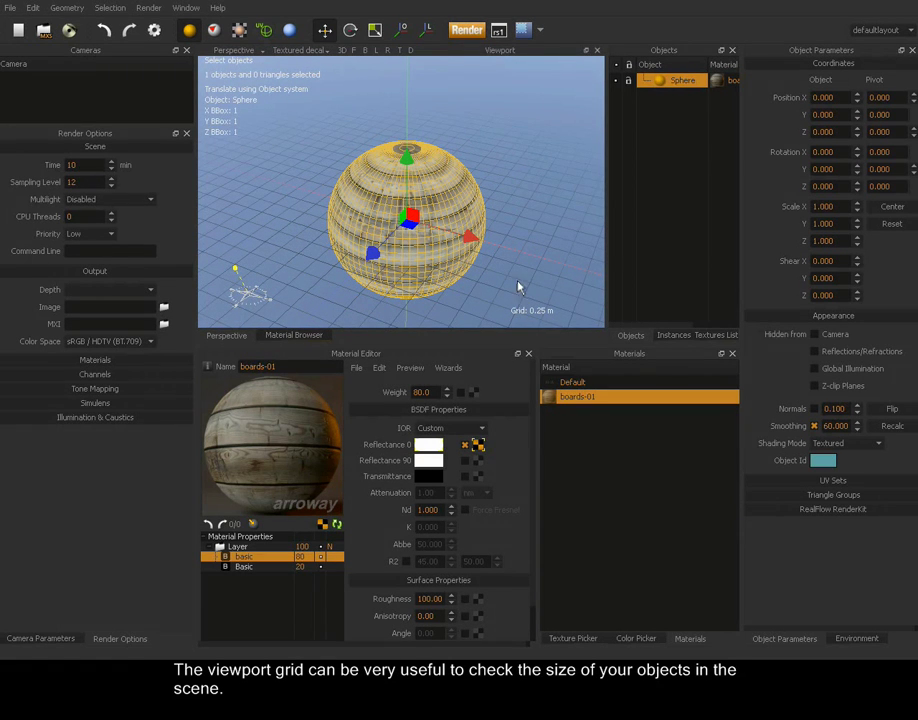
- Enable the absolute grid with 200 lines and view the grid beneath the sphere
click(154, 30)
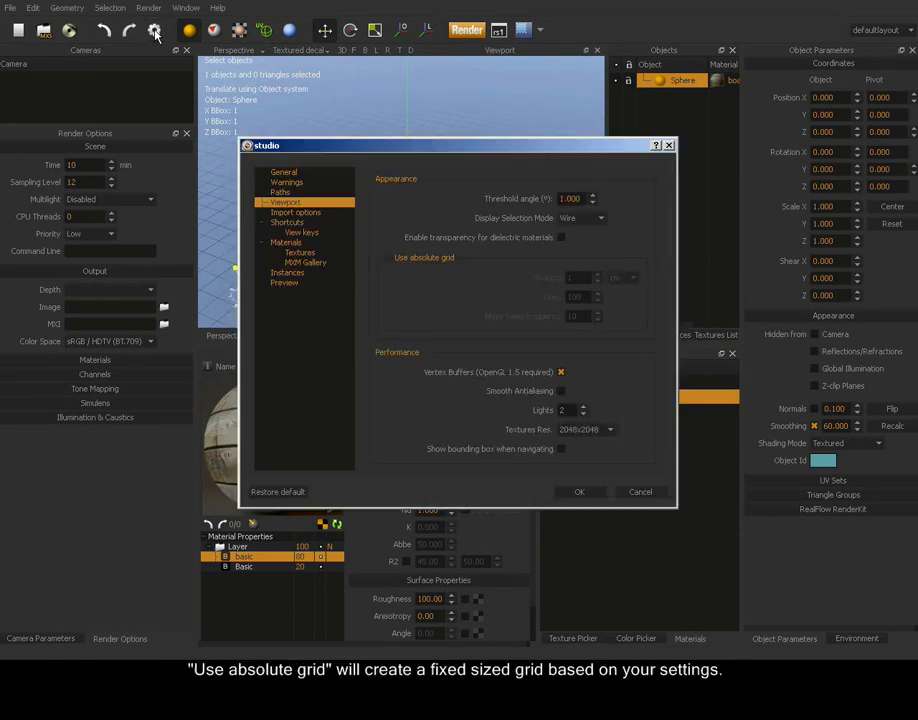
click(388, 258)
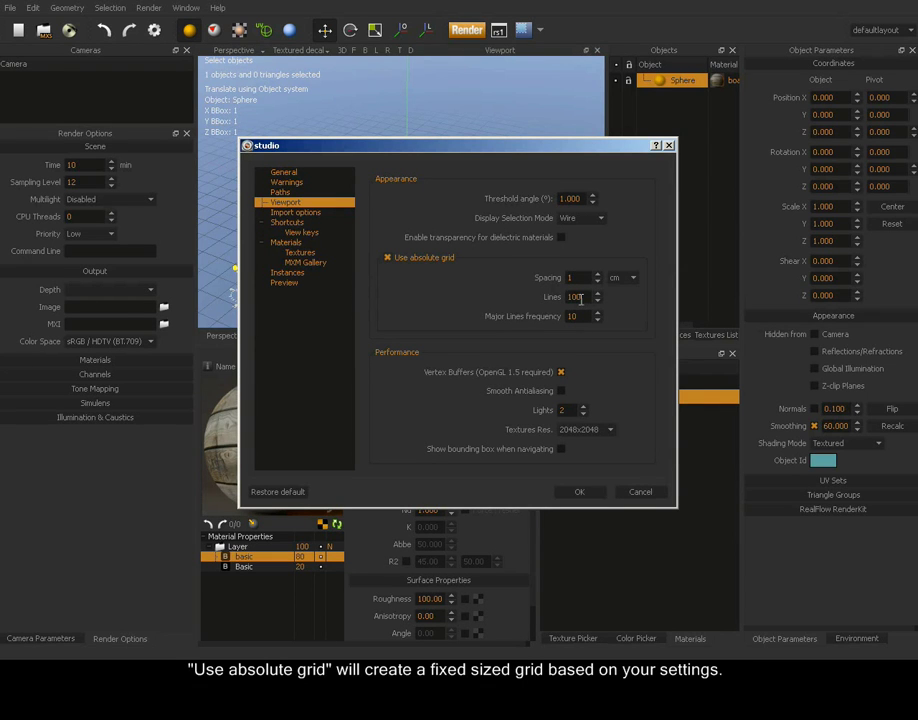
double_click(577, 297)
text(200)
click(582, 497)
alt+drag(476, 252, 471, 272)
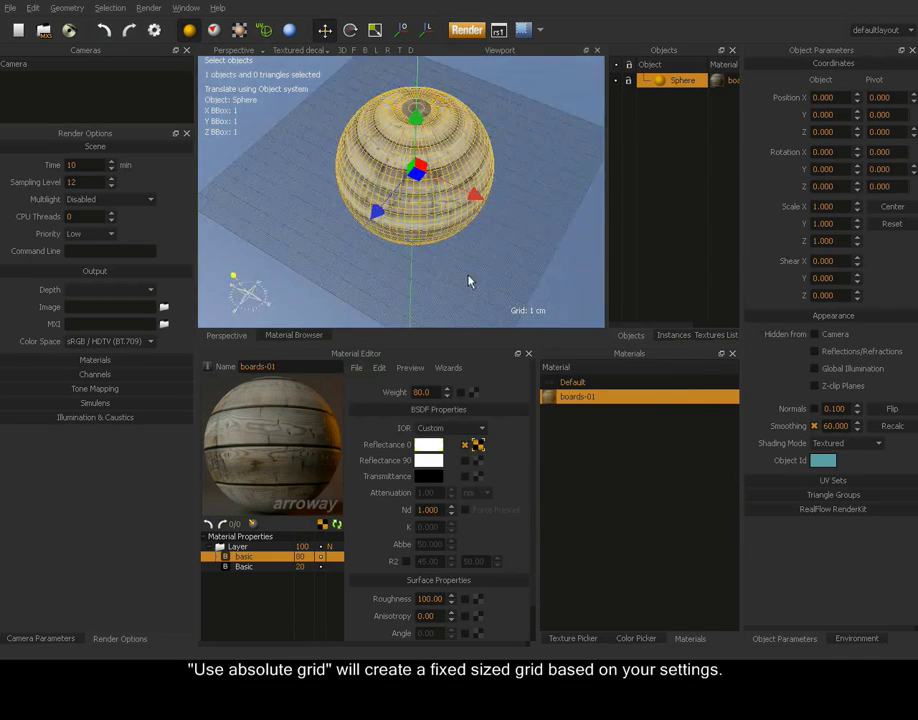
alt+middle_drag(471, 272, 496, 165)
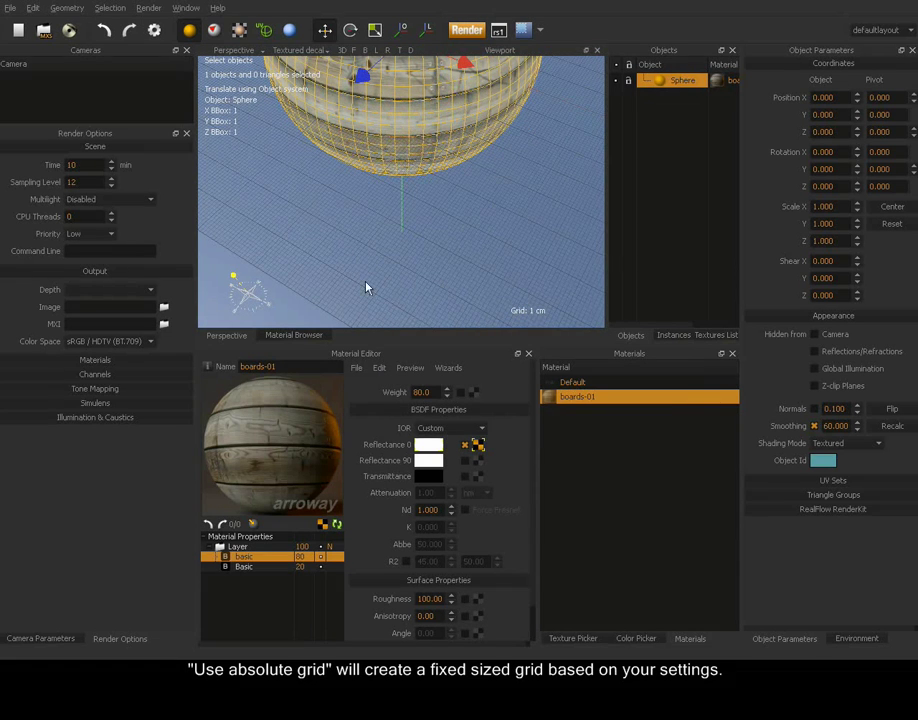
- Set the absolute grid's major lines frequency to 50 and view the grid from another angle
click(152, 33)
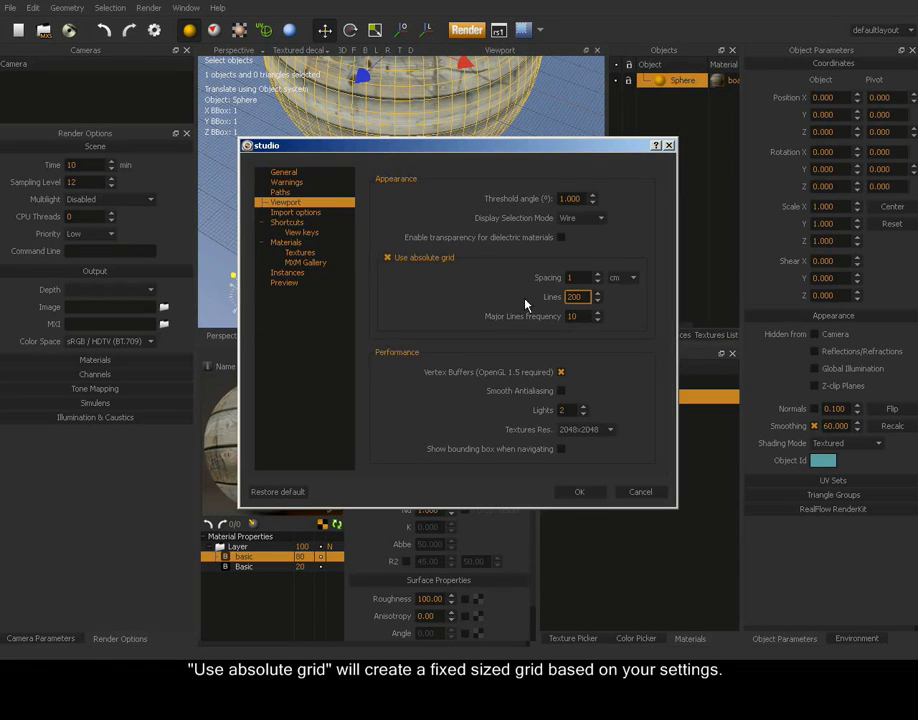
double_click(578, 317)
click(583, 496)
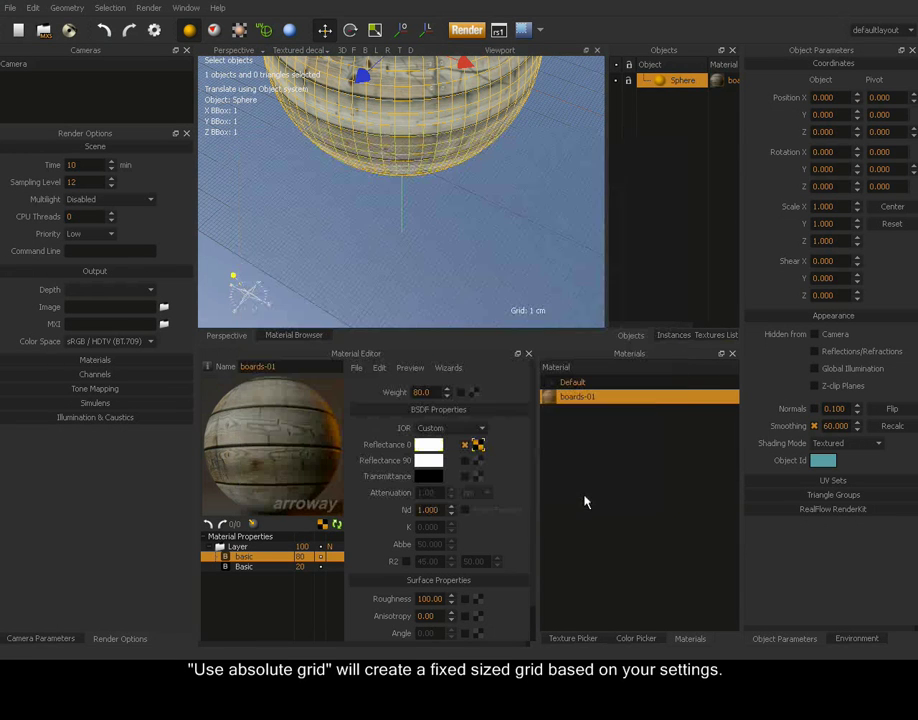
alt+drag(455, 256, 413, 199)
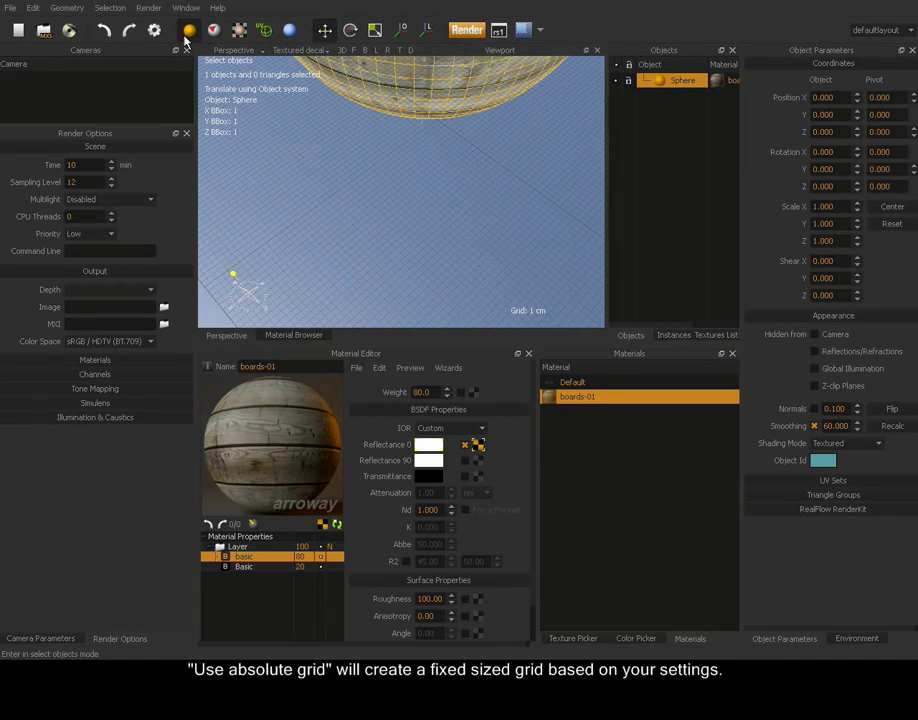
- Set the absolute grid's spacing to 10 cm
click(152, 31)
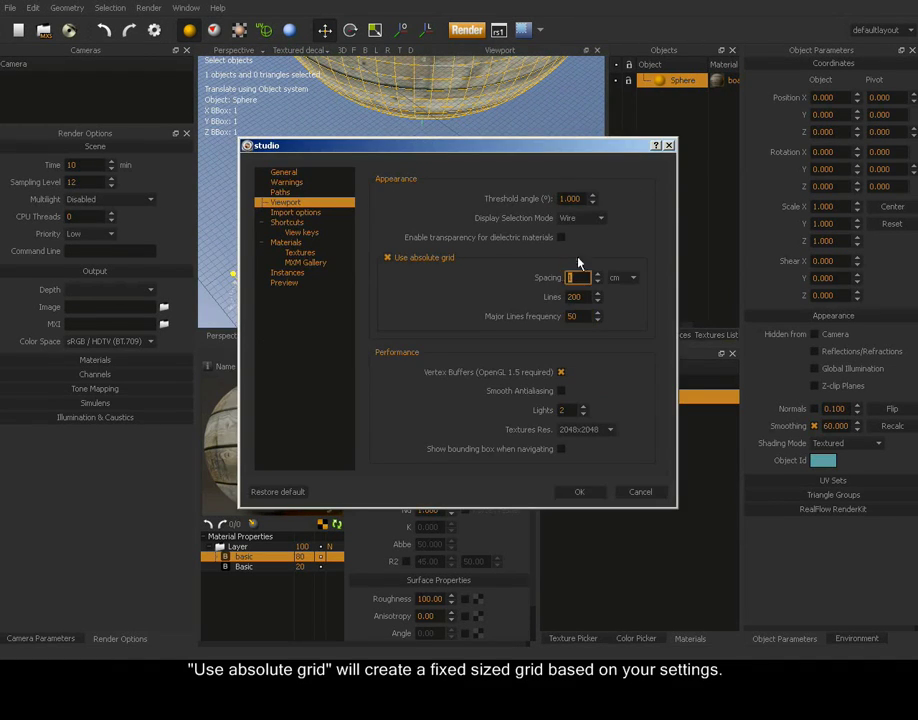
text(10)
click(581, 493)
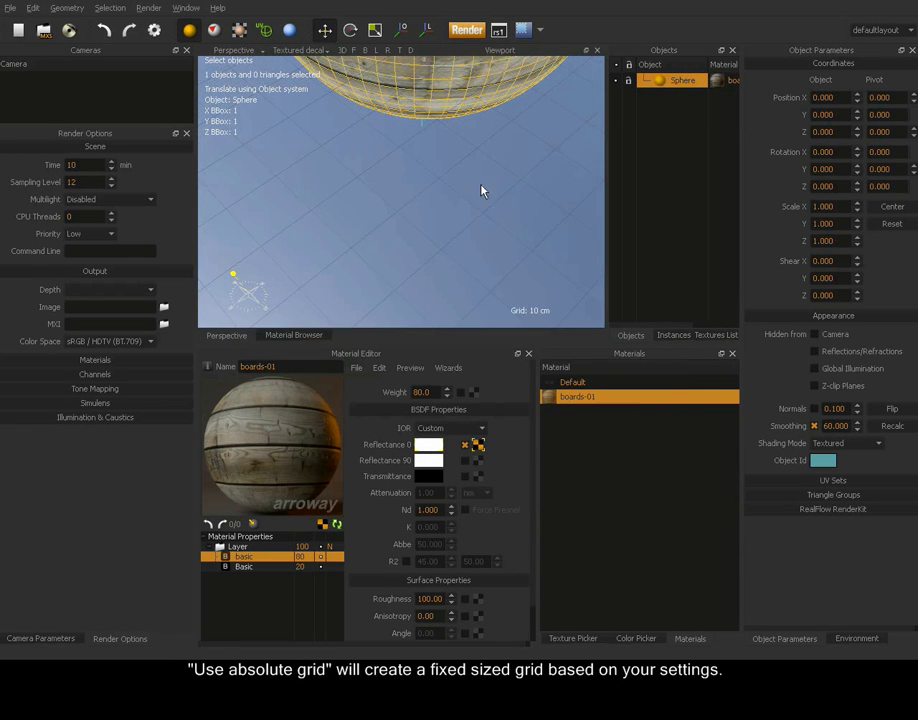
- Inspect the 10 cm absolute grid around the sphere from different distances and angles, with the sphere deselected
scroll(297, 283, down, 10)
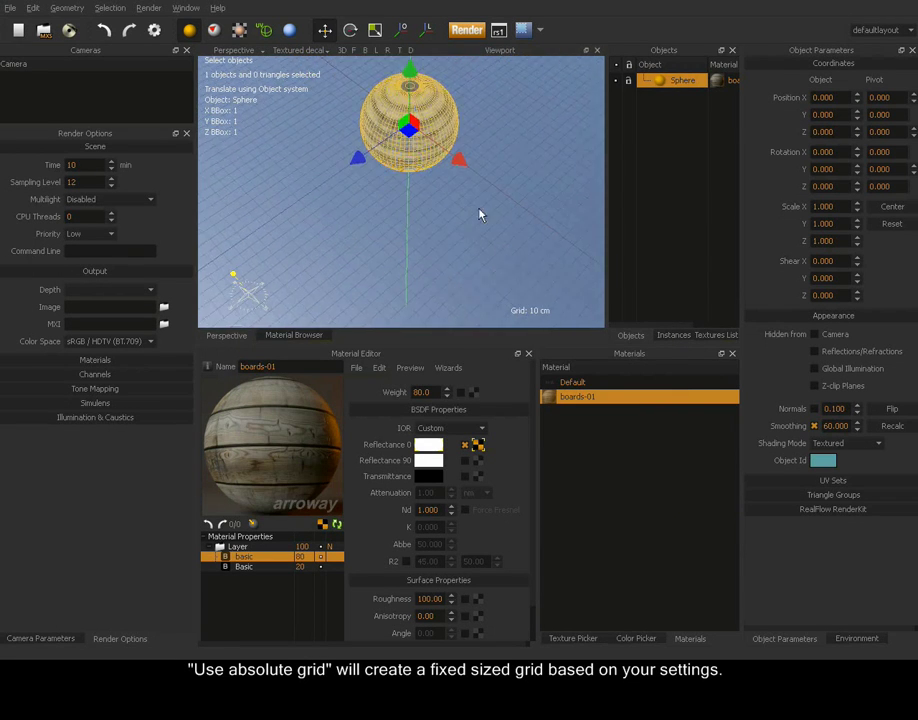
alt+drag(426, 270, 470, 226)
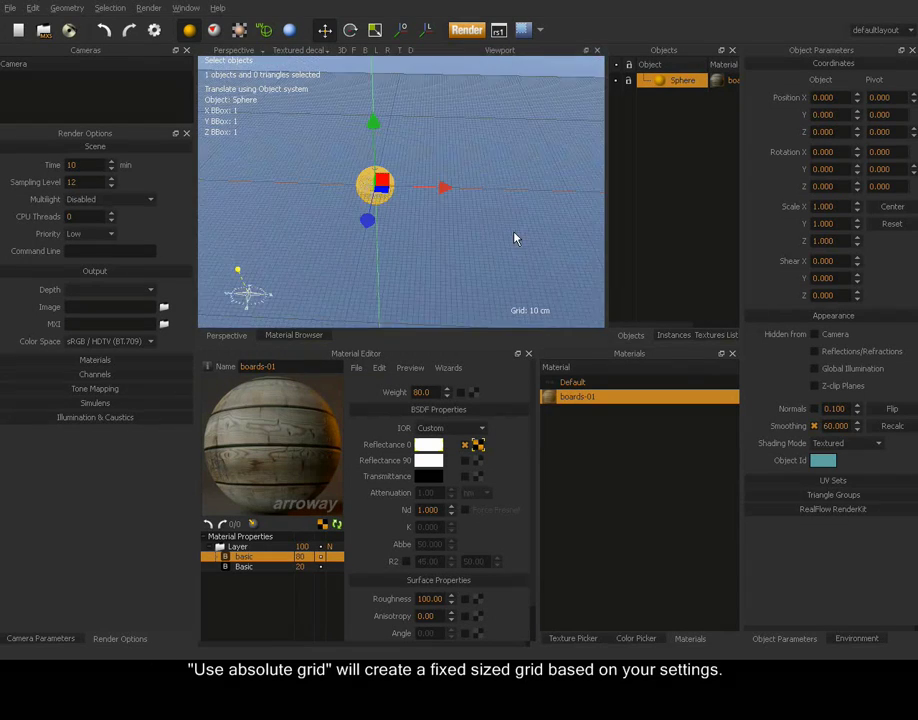
scroll(458, 226, up, 5)
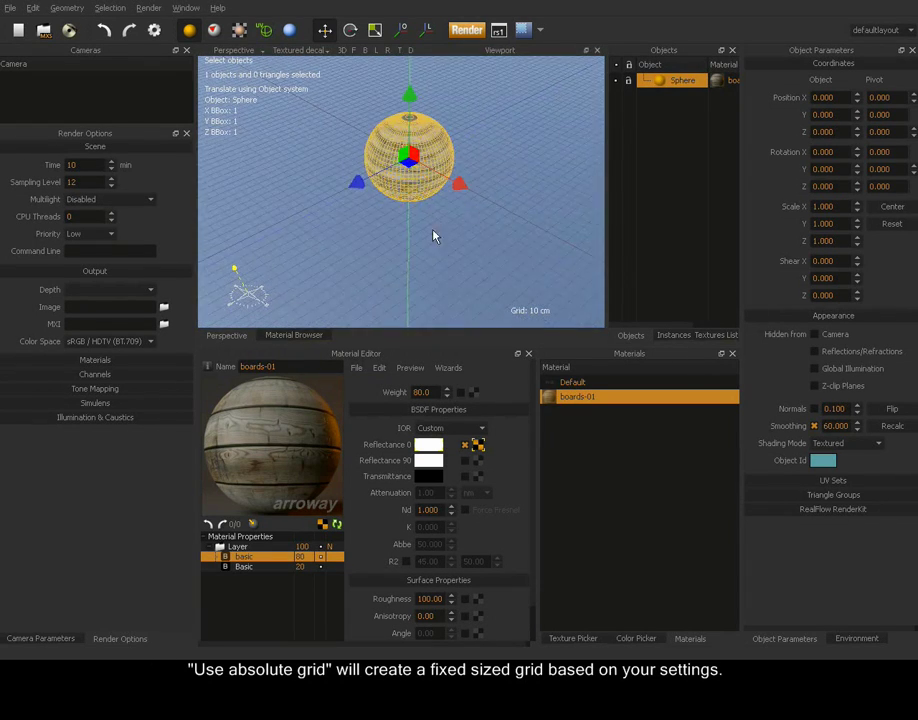
alt+right_drag(433, 236, 514, 164)
alt+middle_drag(514, 164, 498, 215)
alt+right_drag(498, 215, 548, 159)
click(564, 162)
alt+drag(376, 192, 408, 188)
- Set the viewport texture resolution to 64x64 and check the wood texture on the sphere
click(154, 31)
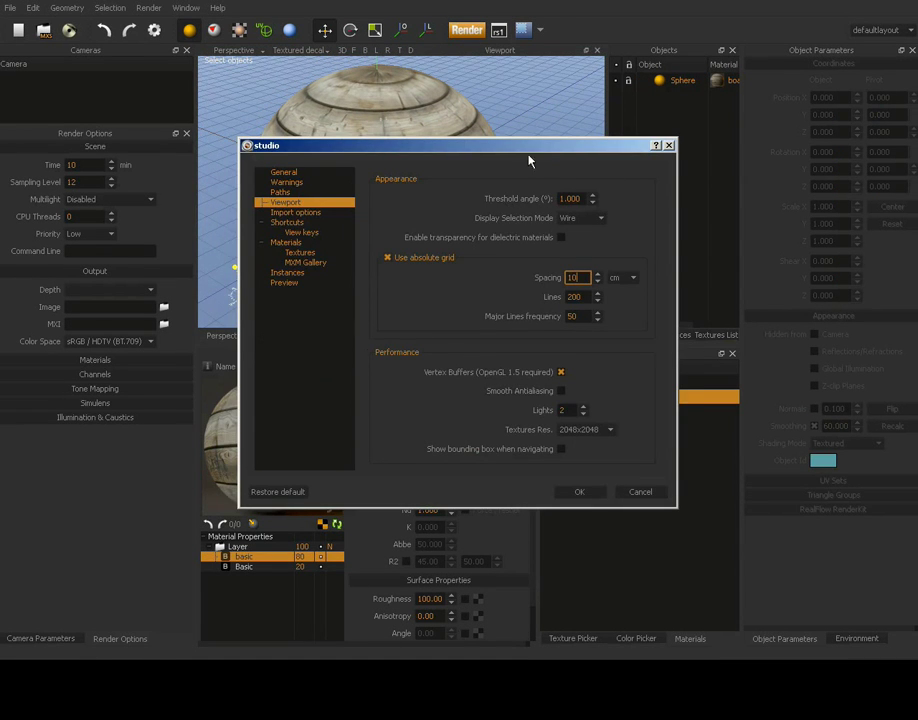
drag(533, 154, 461, 195)
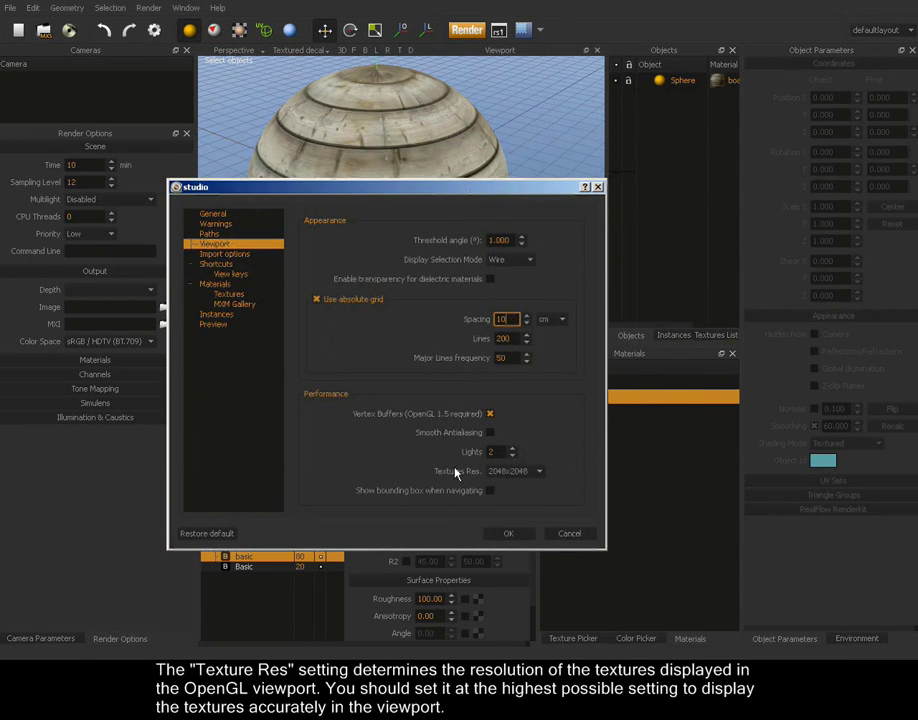
click(496, 471)
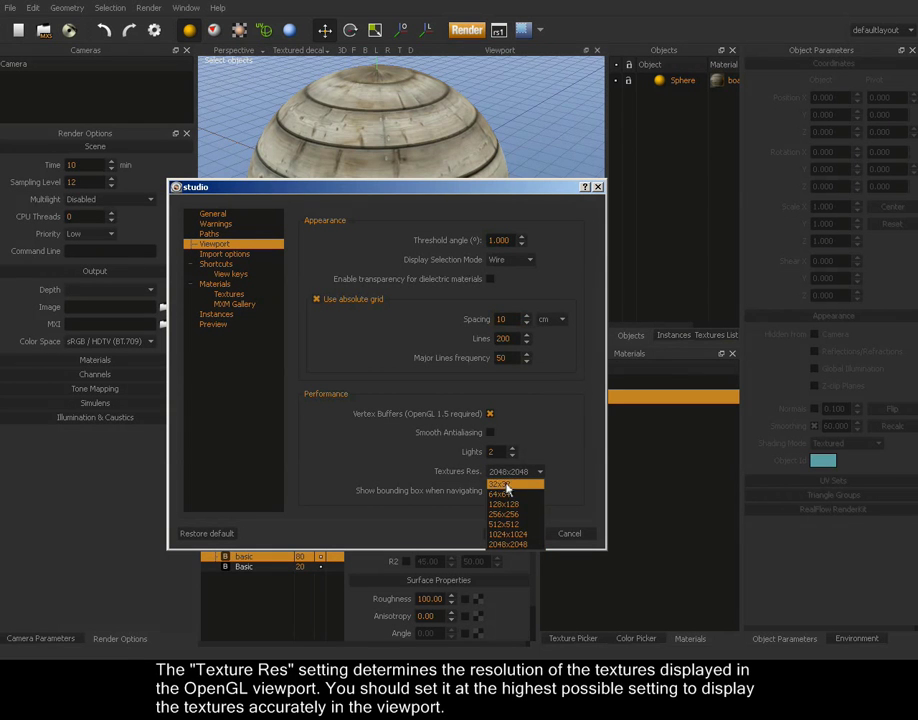
click(505, 493)
click(511, 535)
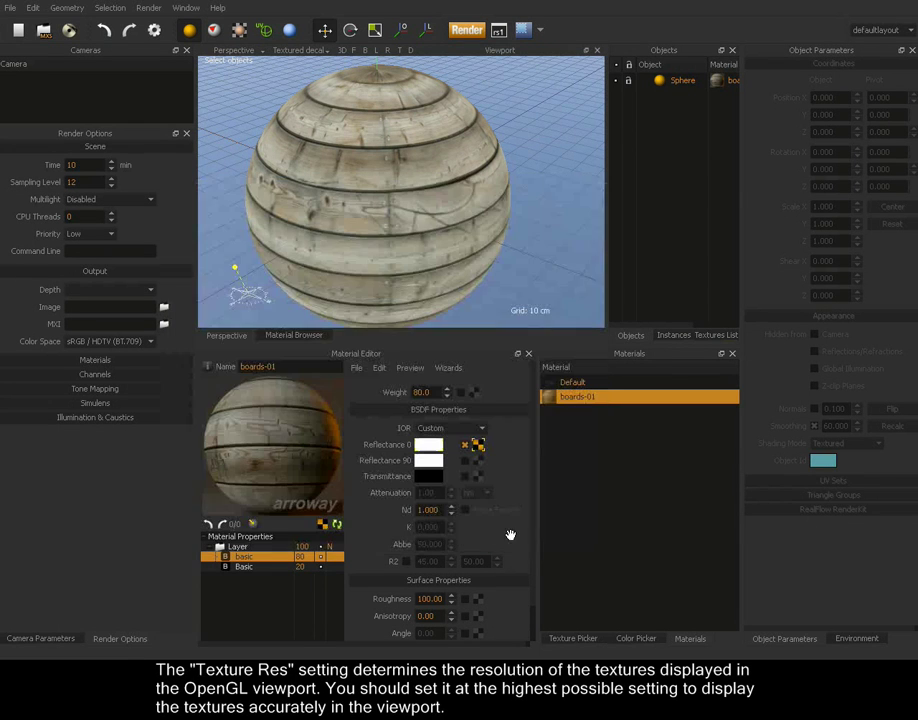
alt+drag(418, 192, 417, 242)
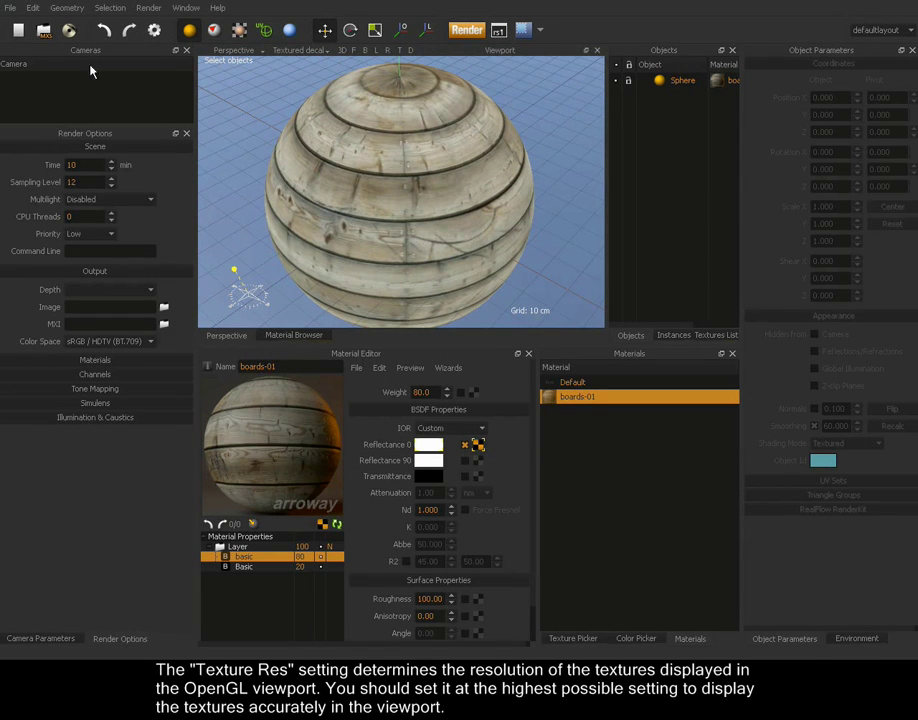
- Set the viewport texture resolution back to 2048x2048 in the preferences
click(154, 30)
click(578, 430)
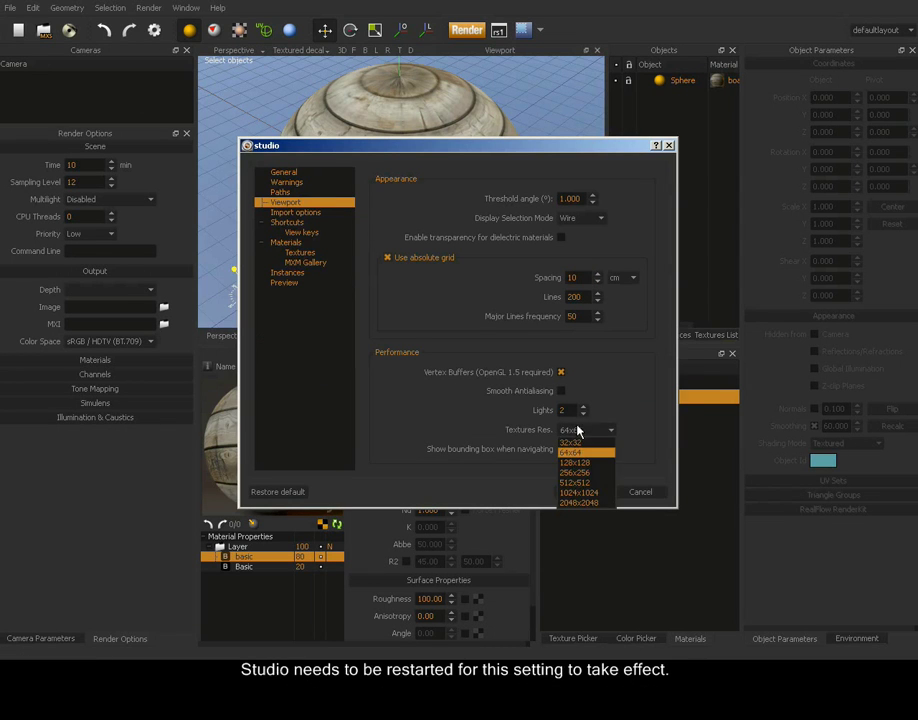
click(586, 503)
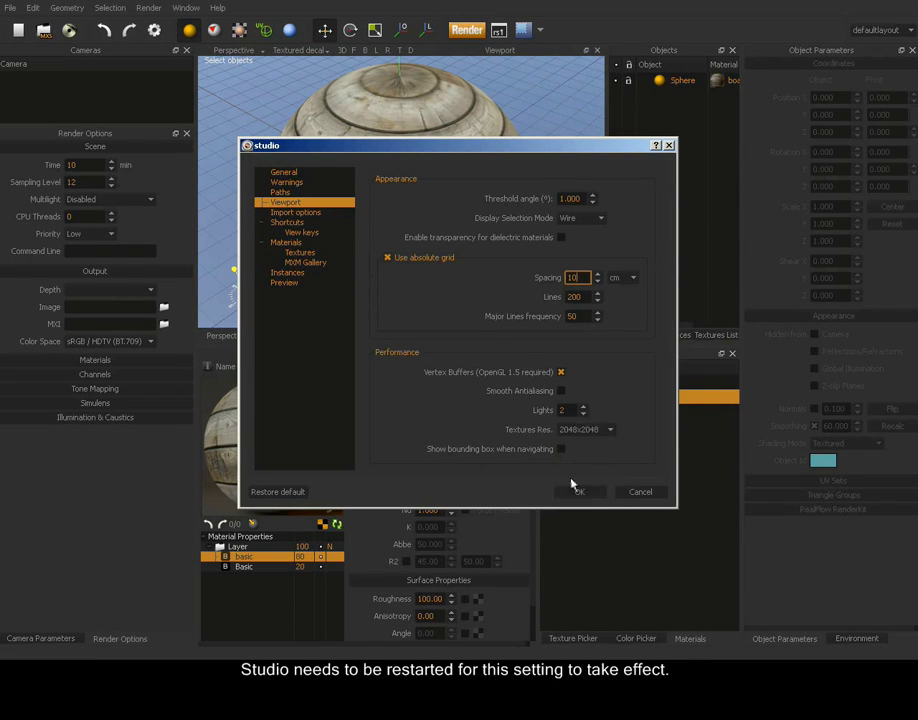
- Review the preferences for import options, command shortcuts, view keys, texture folders and MXM Gallery access
click(304, 214)
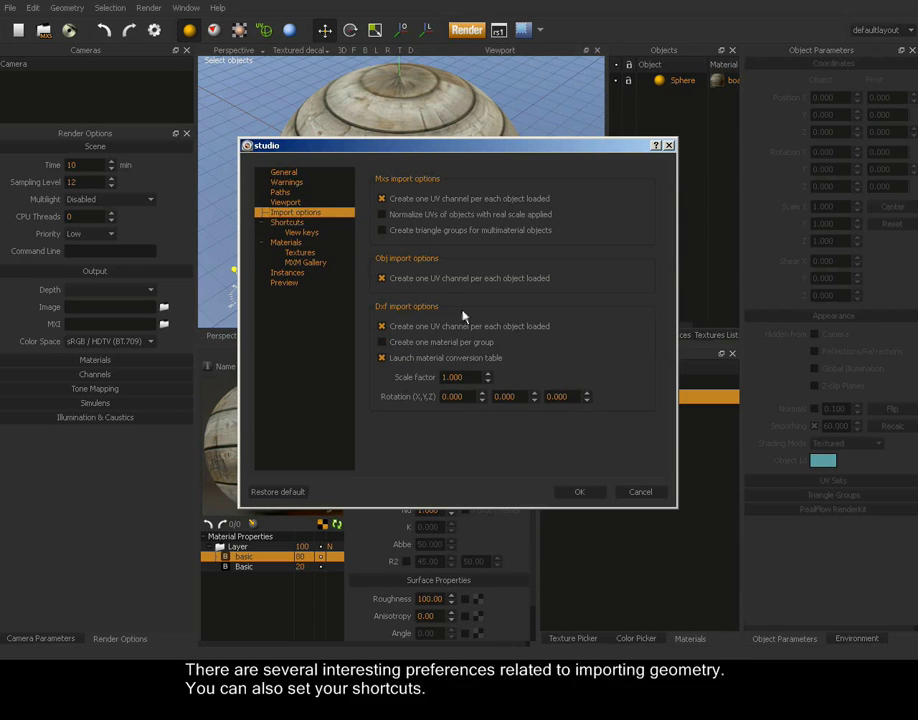
click(293, 227)
click(302, 232)
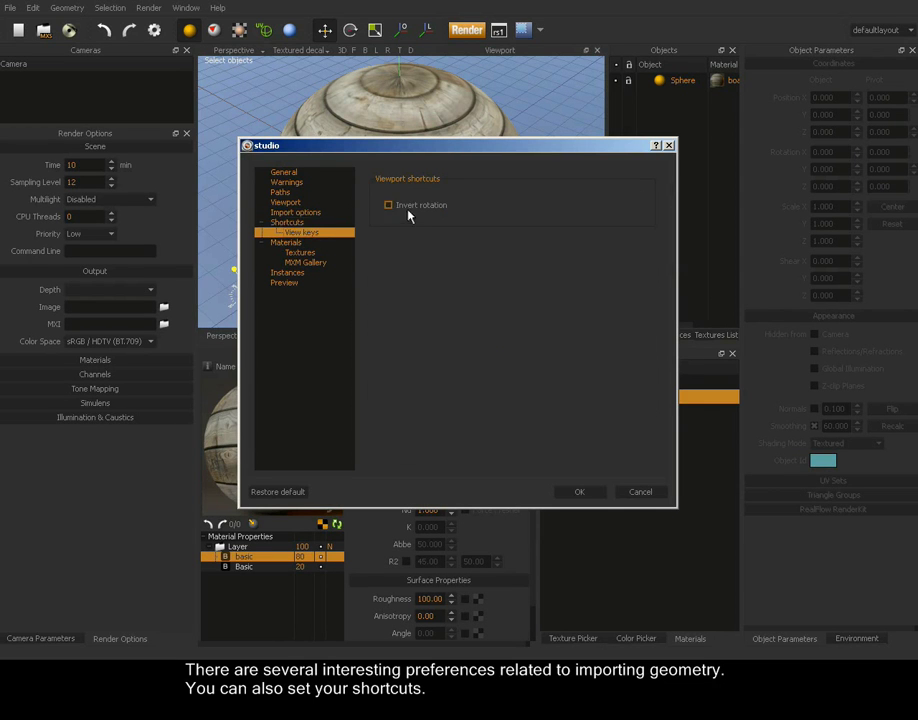
click(298, 222)
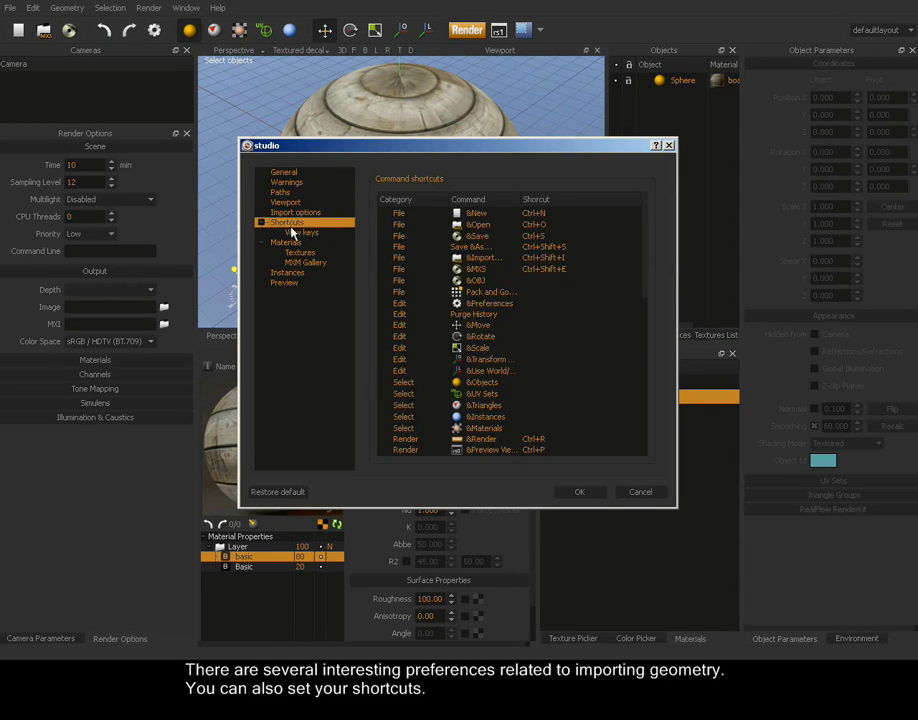
click(286, 243)
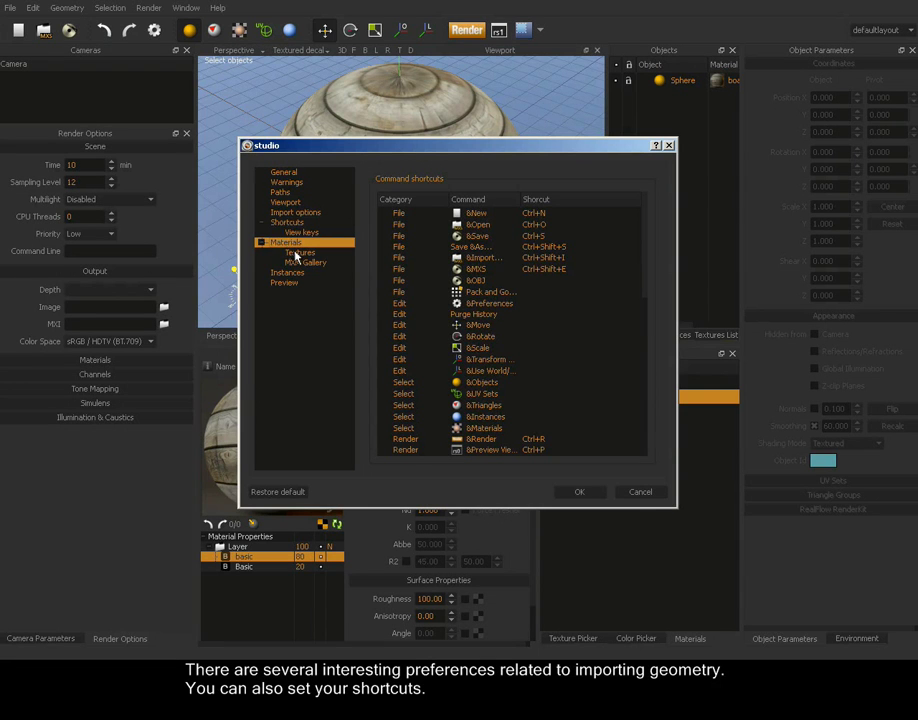
click(298, 253)
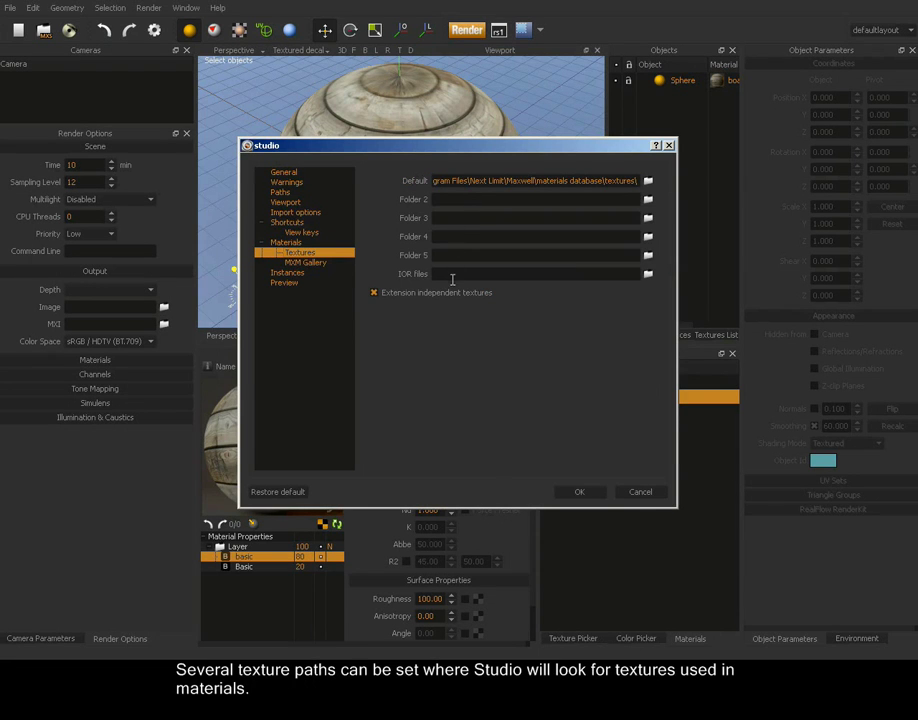
click(314, 263)
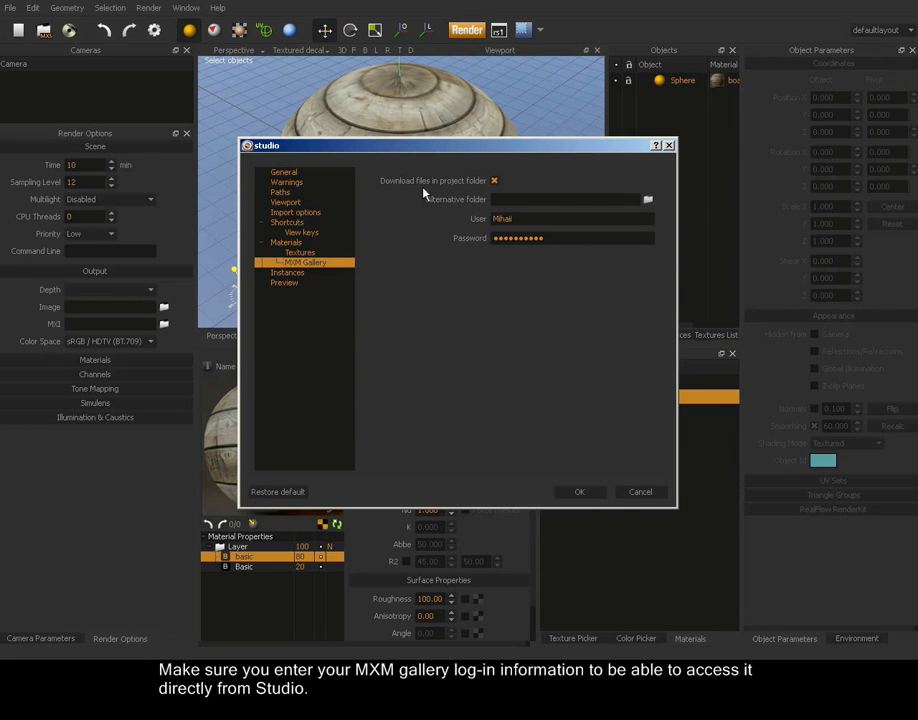
- Choose Instances of selected objects as the instance Display Mode in the preferences, and pick a Shading option for instances
click(300, 275)
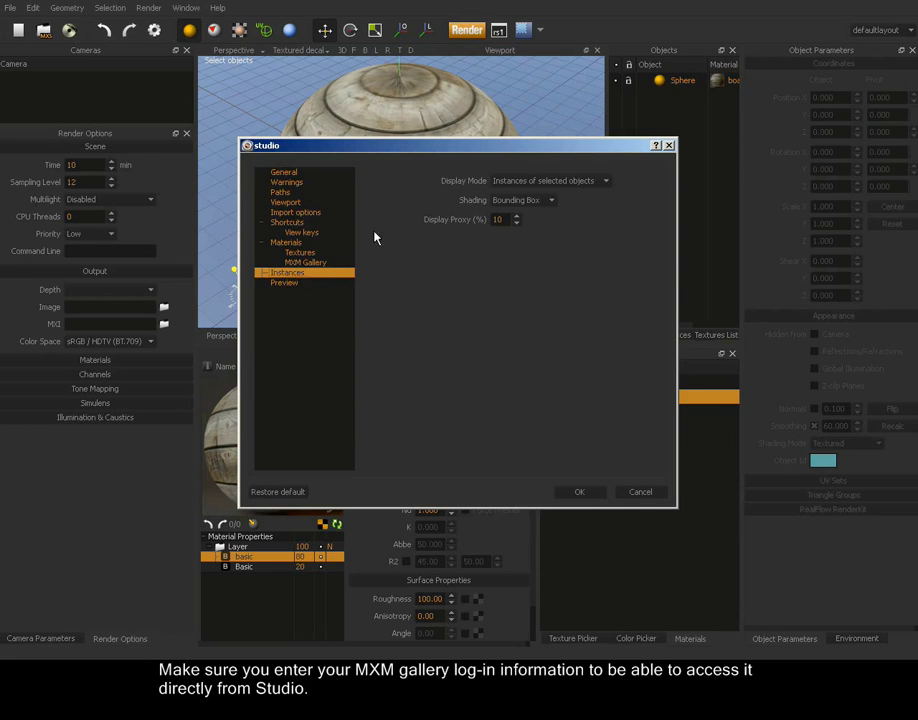
click(541, 183)
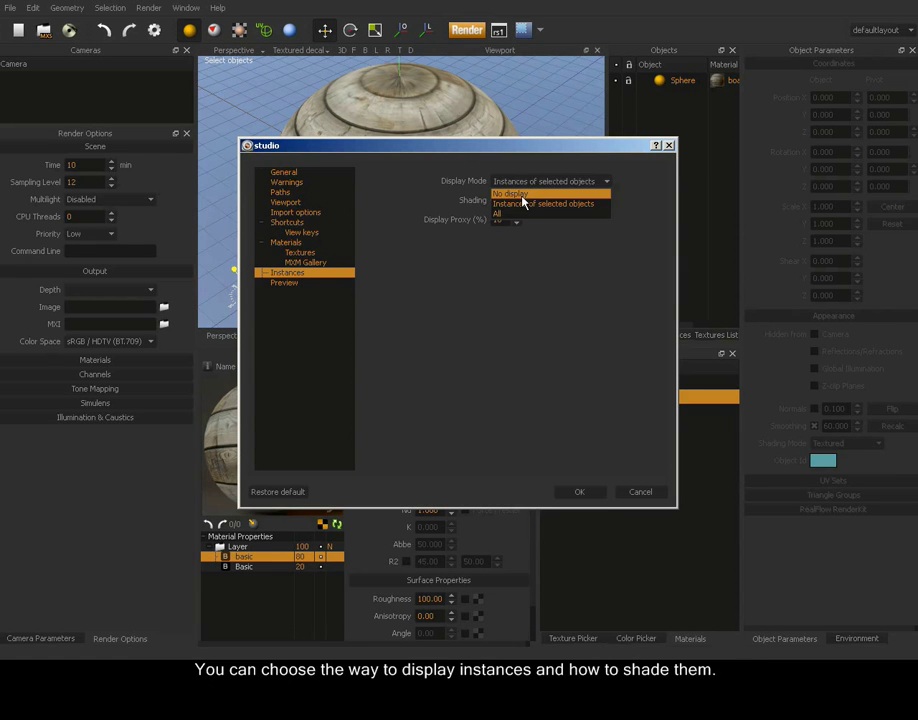
click(516, 204)
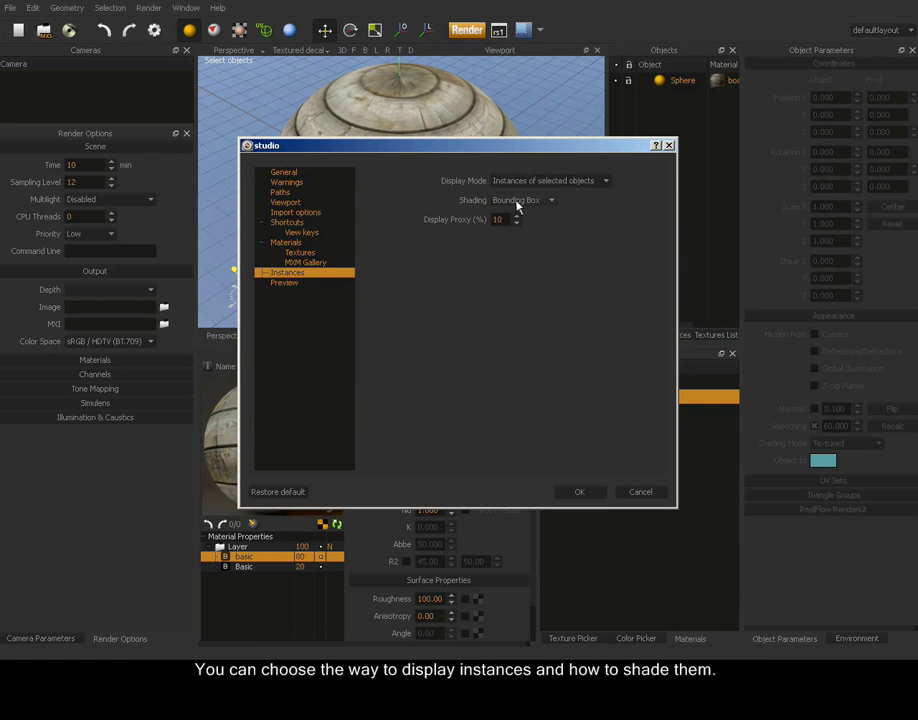
click(518, 202)
click(518, 225)
- Adjust the default Material Editor preview time in the preferences, and re-render the boards-01 material preview
click(297, 284)
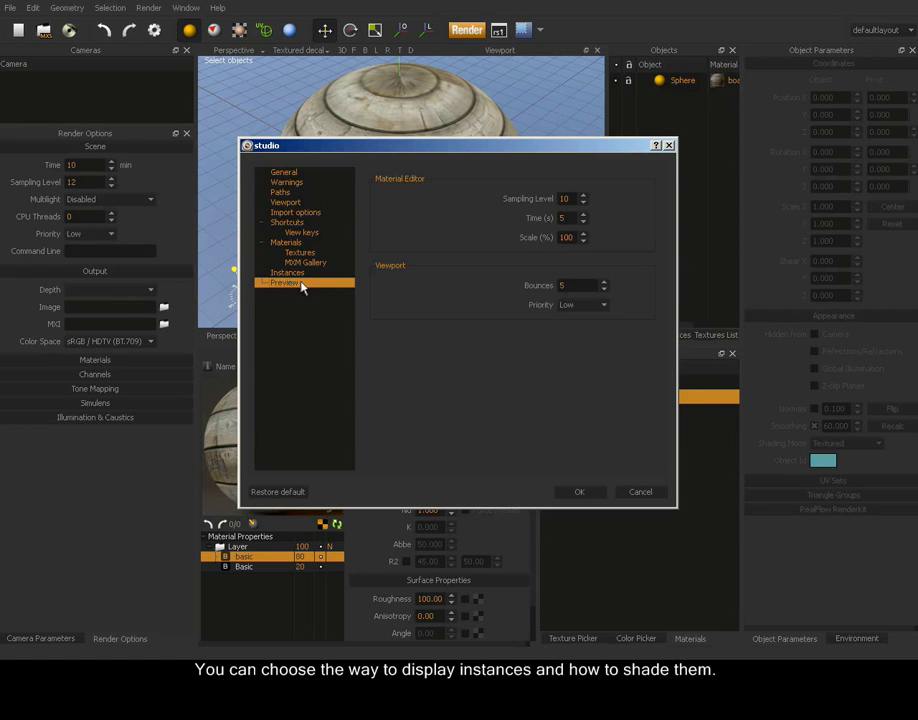
click(584, 216)
click(585, 216)
click(585, 495)
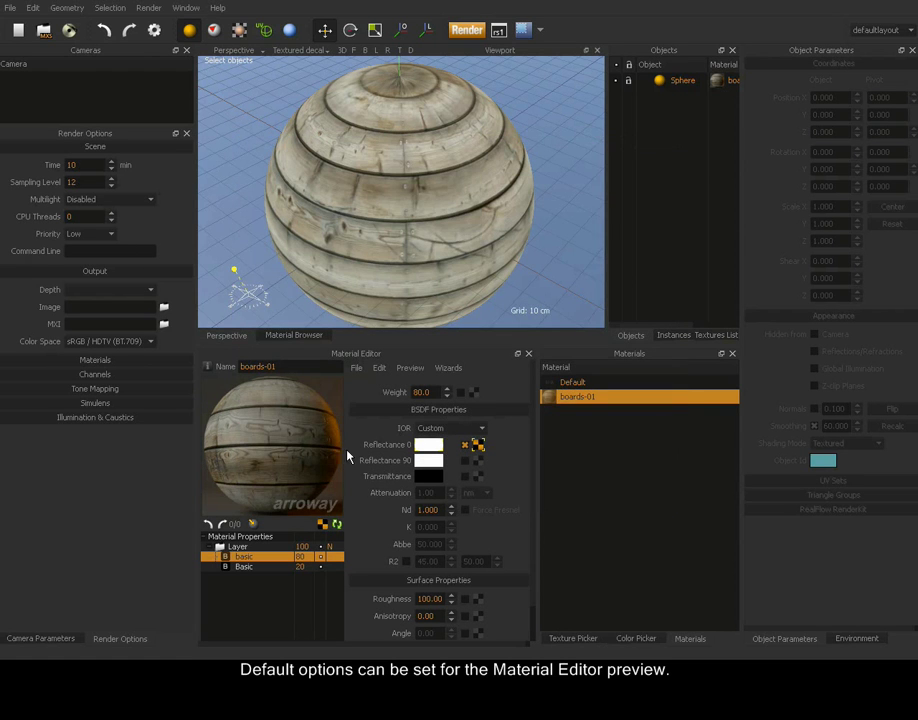
double_click(287, 441)
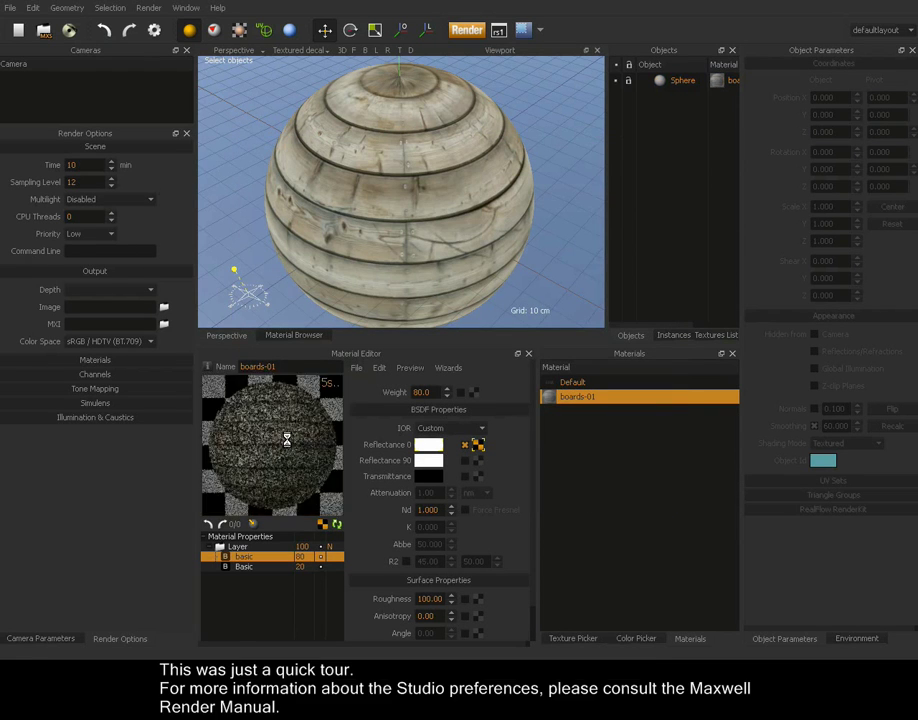